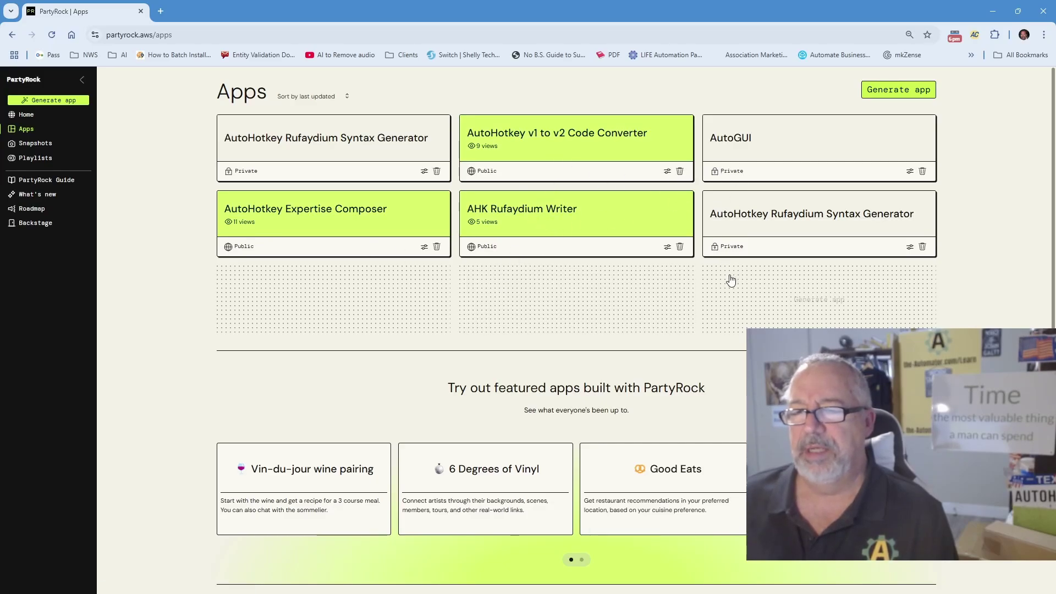
- Open the AutoHotkey v1 to v2 Code Converter app and convert the v1 code msgbox % "hello world"
{"action": "left_click", "coordinate": [571, 145]}
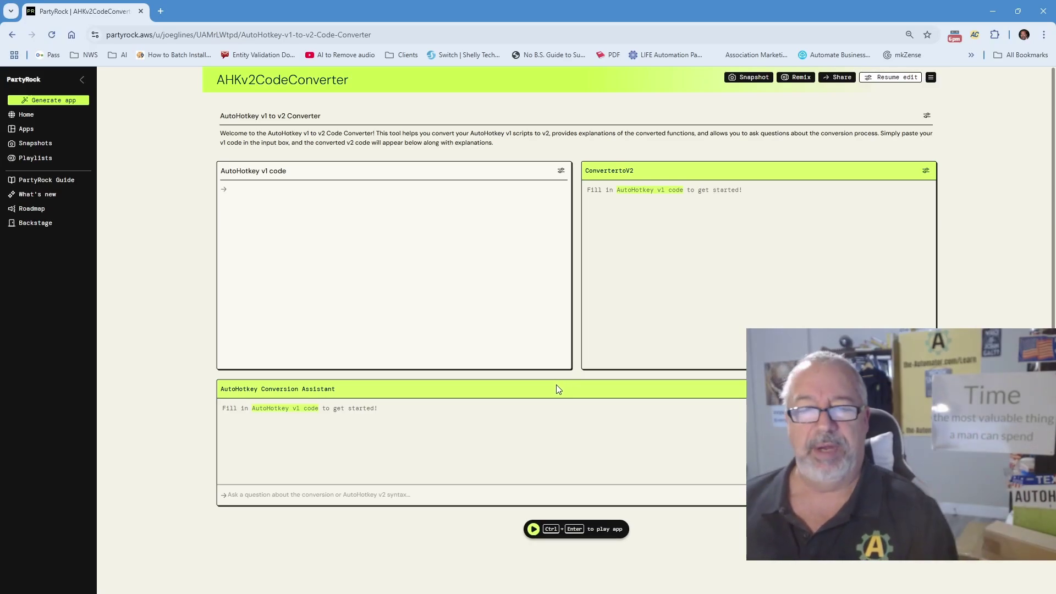
{"action": "left_click", "coordinate": [439, 235]}
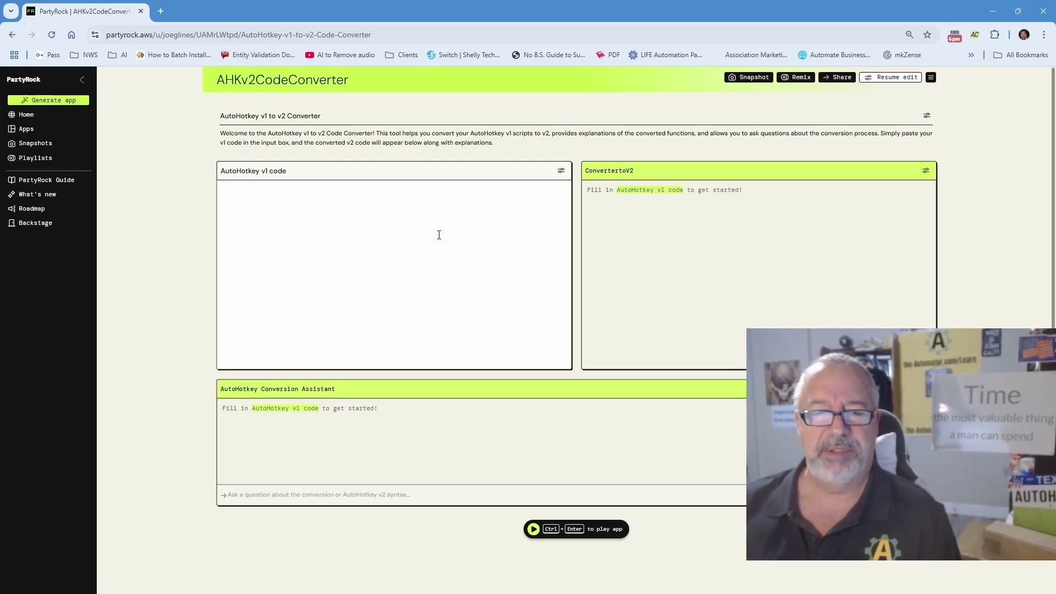
{"action": "type", "text": "msgb"}
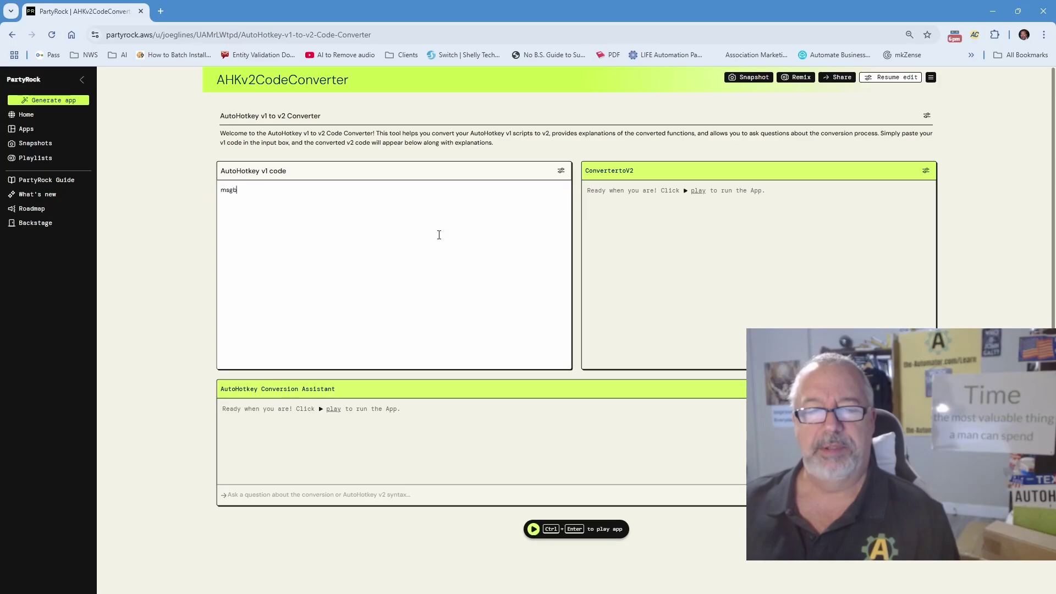
{"action": "type", "text": "ox"}
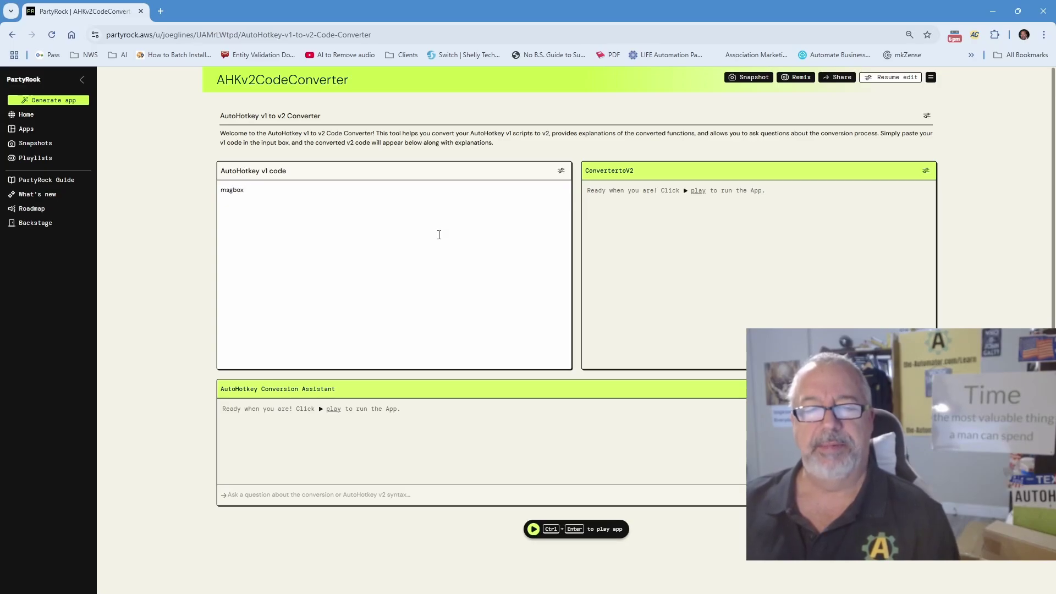
{"action": "type", "text": " %"}
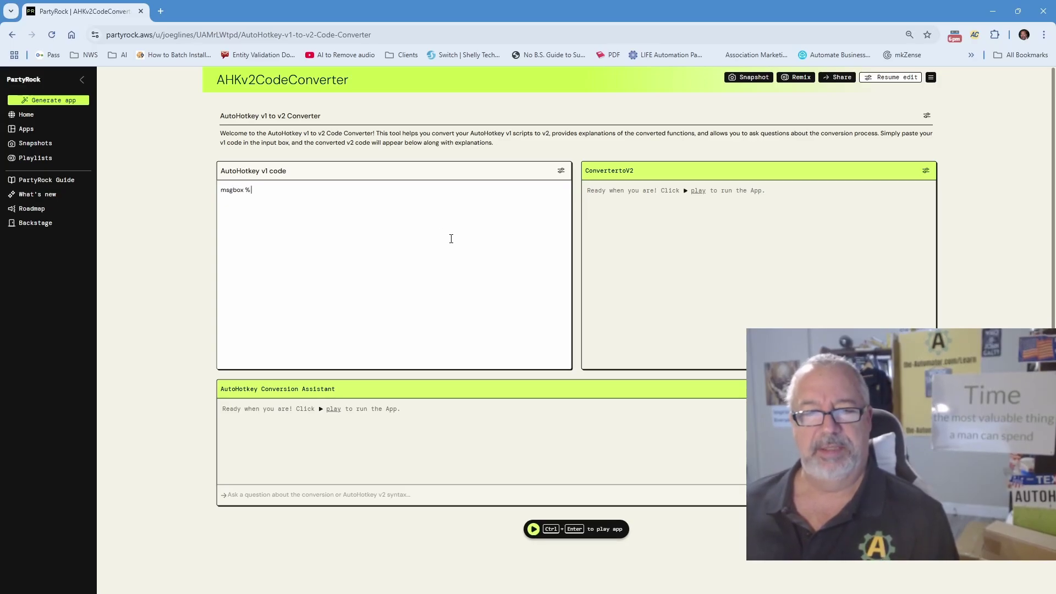
{"action": "key", "text": "ctrl+plus"}
{"action": "key", "text": "ctrl+plus"}
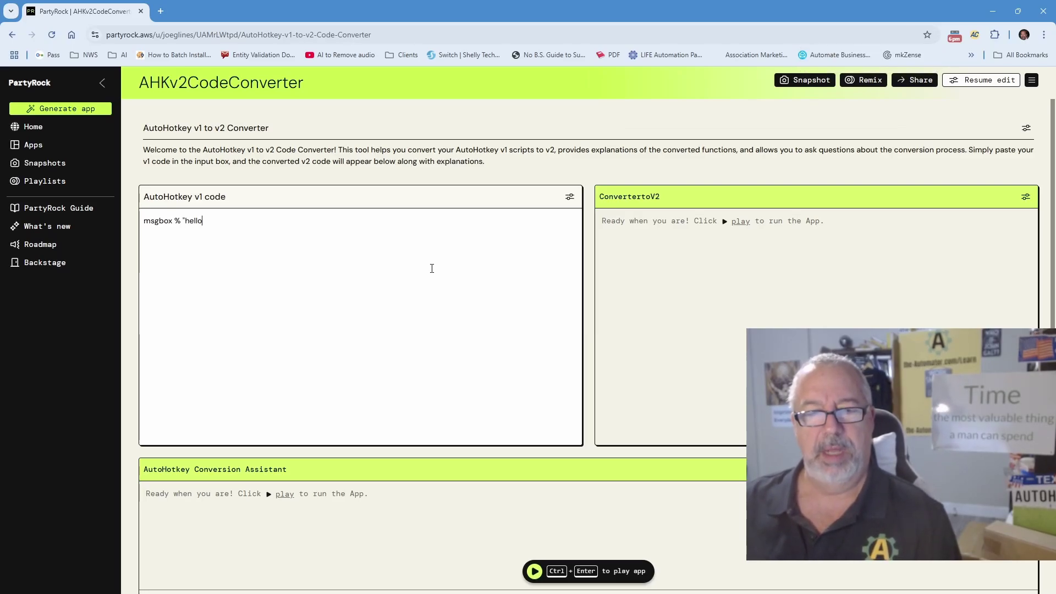
{"action": "type", "text": "ld\""}
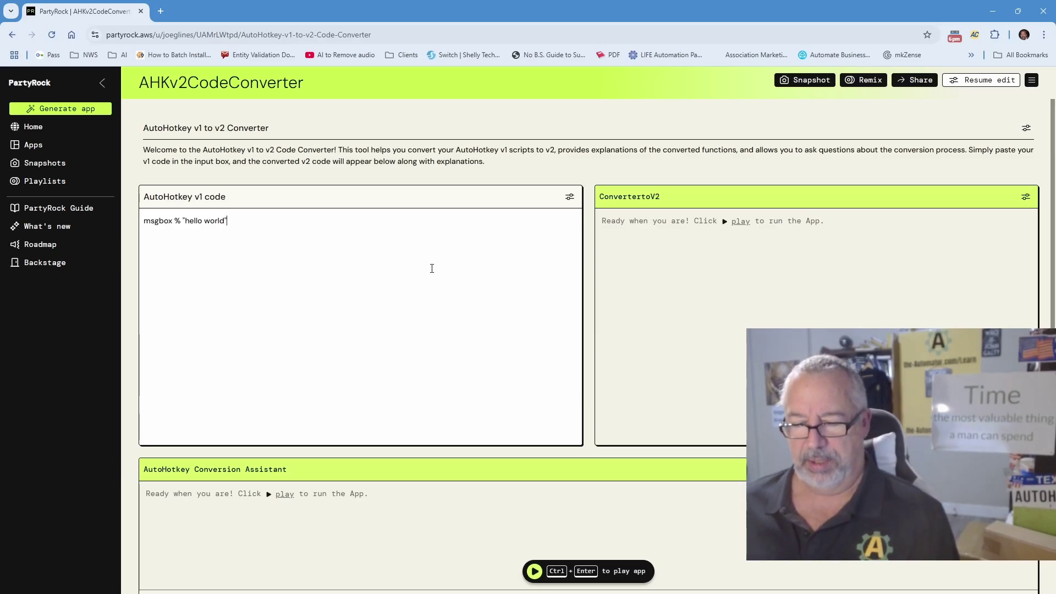
{"action": "left_click", "coordinate": [534, 572]}
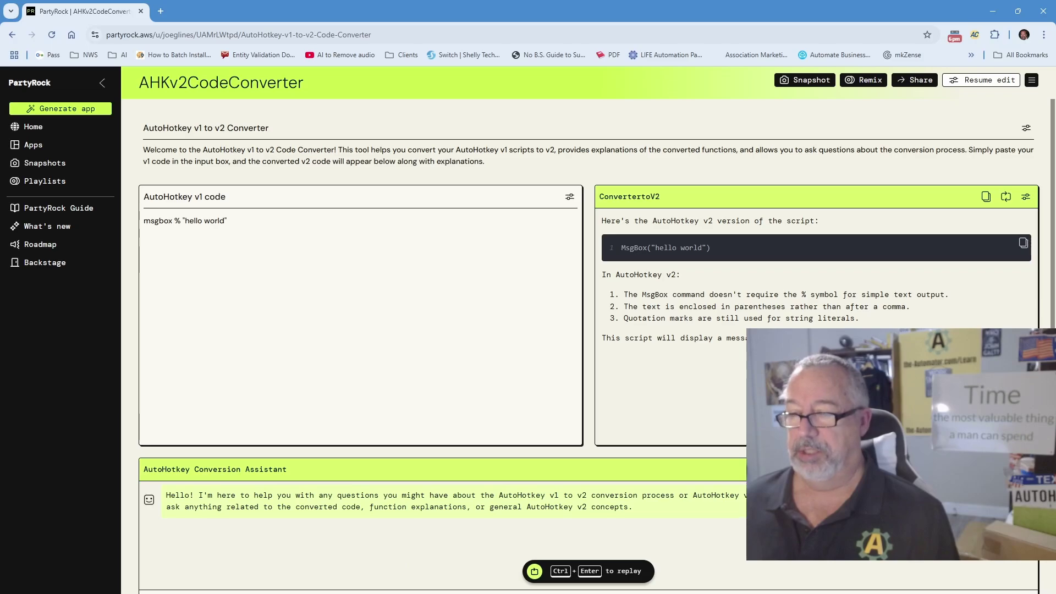
- Ask the AutoHotkey Conversion Assistant "is there anything else I should know about v2 ? can I use single quotes instead of double"
{"action": "key", "text": "ctrl+minus"}
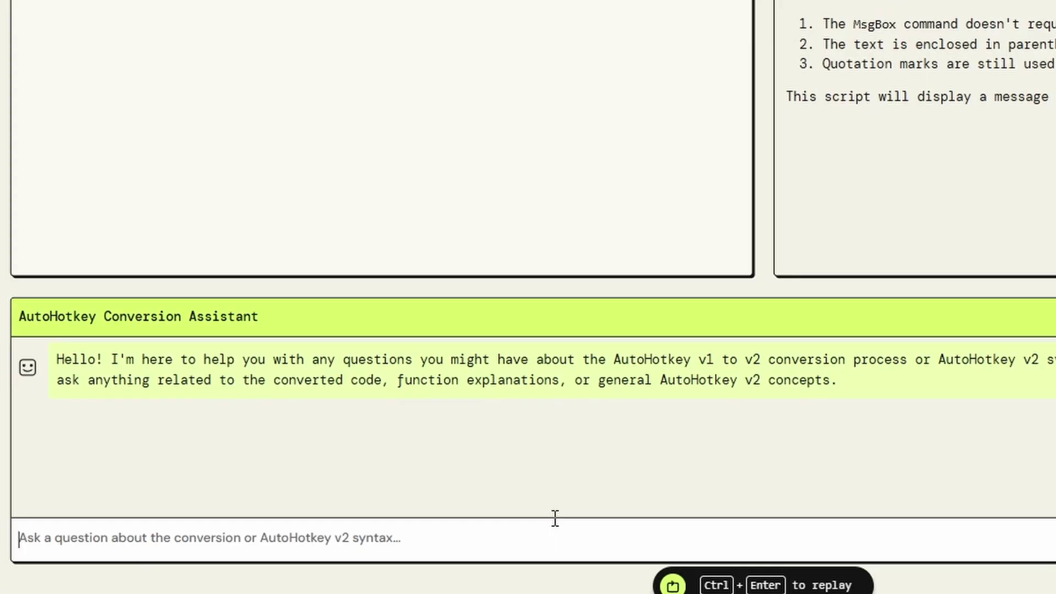
{"action": "type", "text": "is thre"}
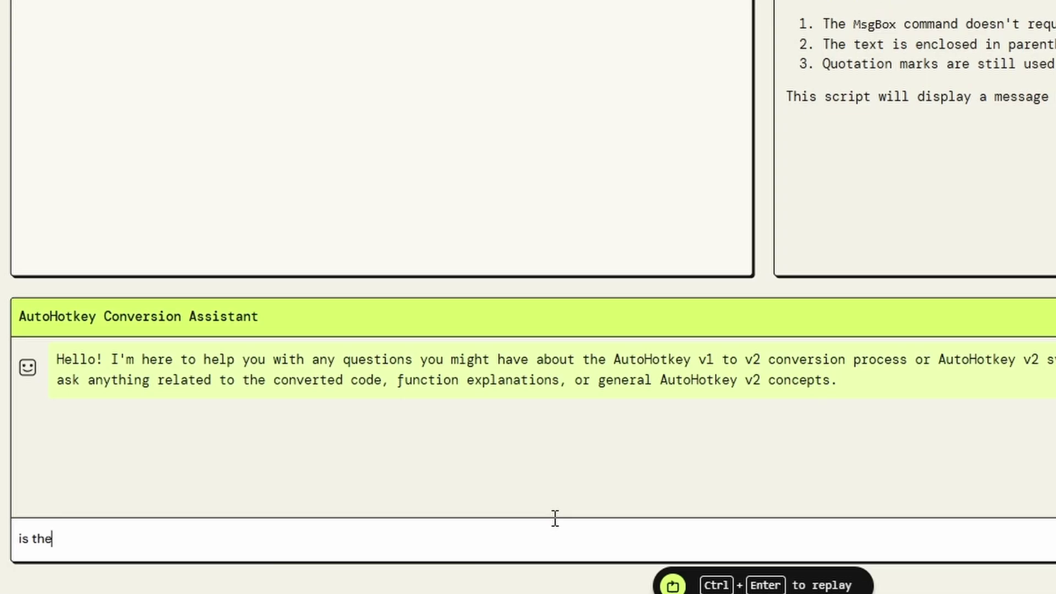
{"action": "type", "text": "re anything el"}
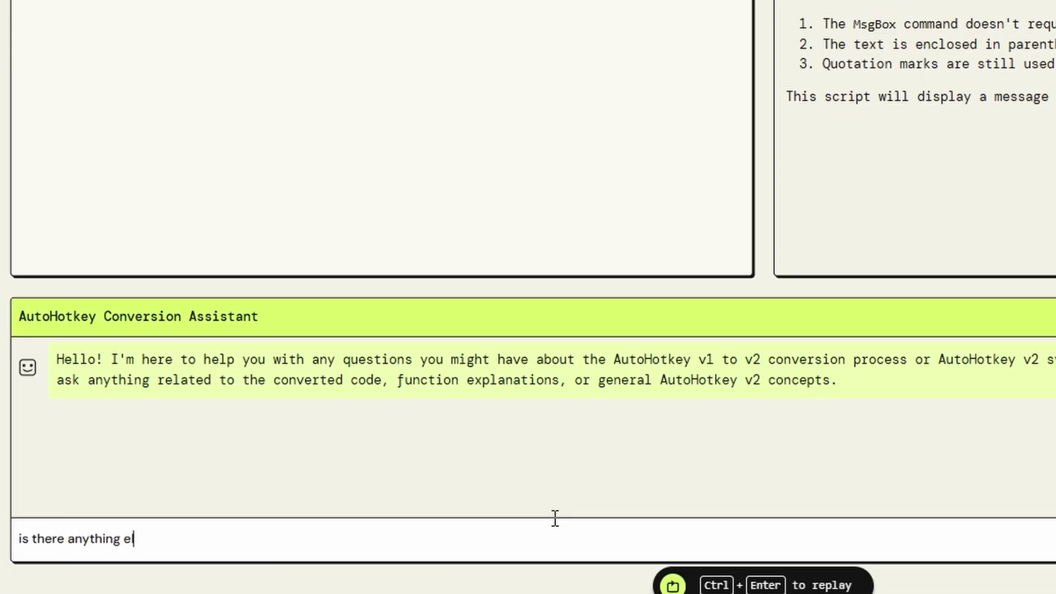
{"action": "type", "text": "se I sk"}
{"action": "key", "text": "BackSpace"}
{"action": "type", "text": "hould know about v2"}
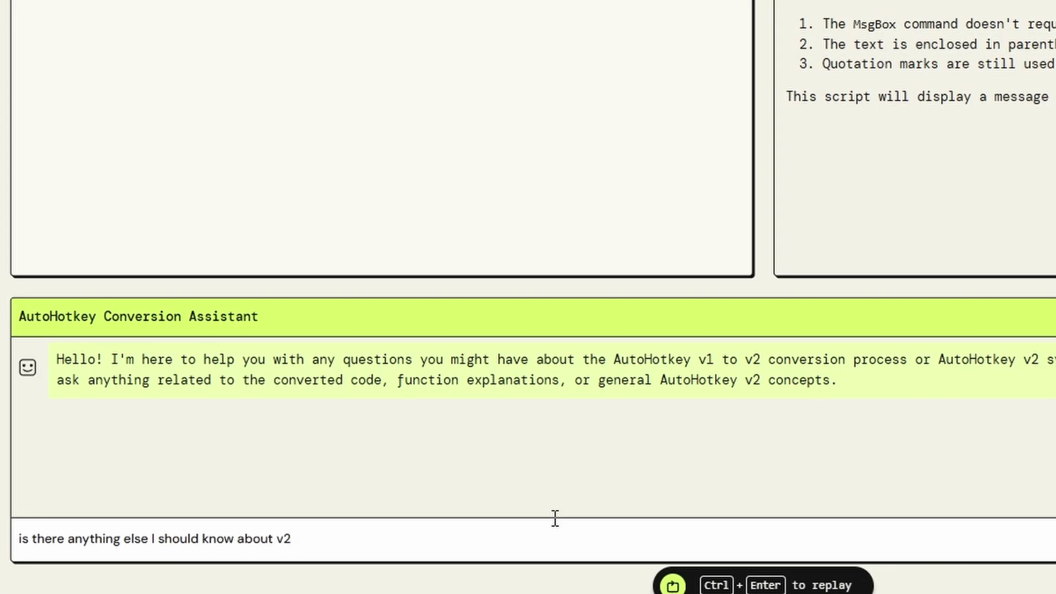
{"action": "type", "text": " ?   can I use single quotes"}
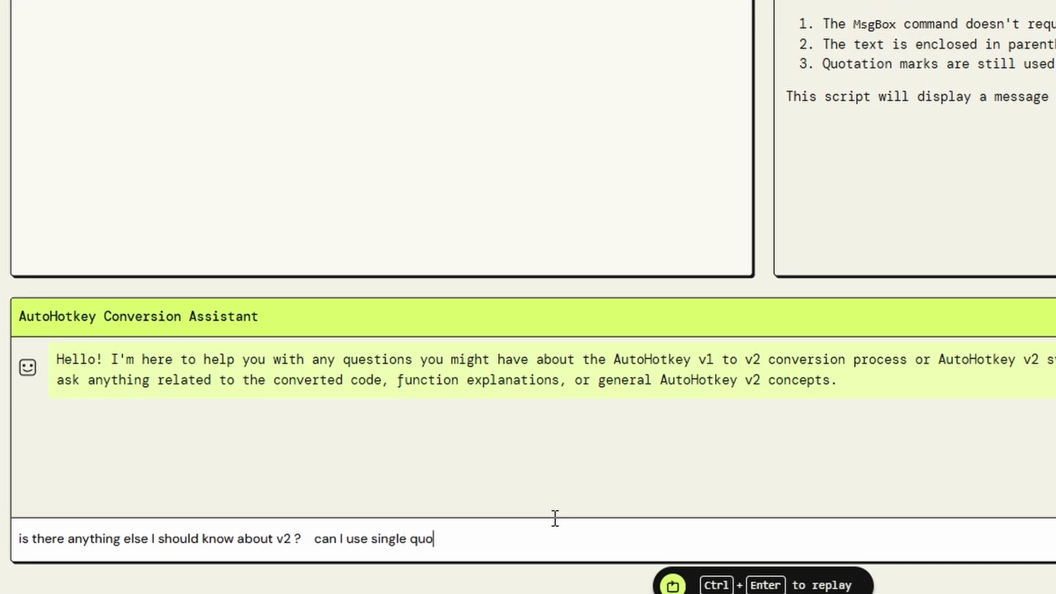
{"action": "type", "text": " instead of double"}
{"action": "key", "text": "Return"}
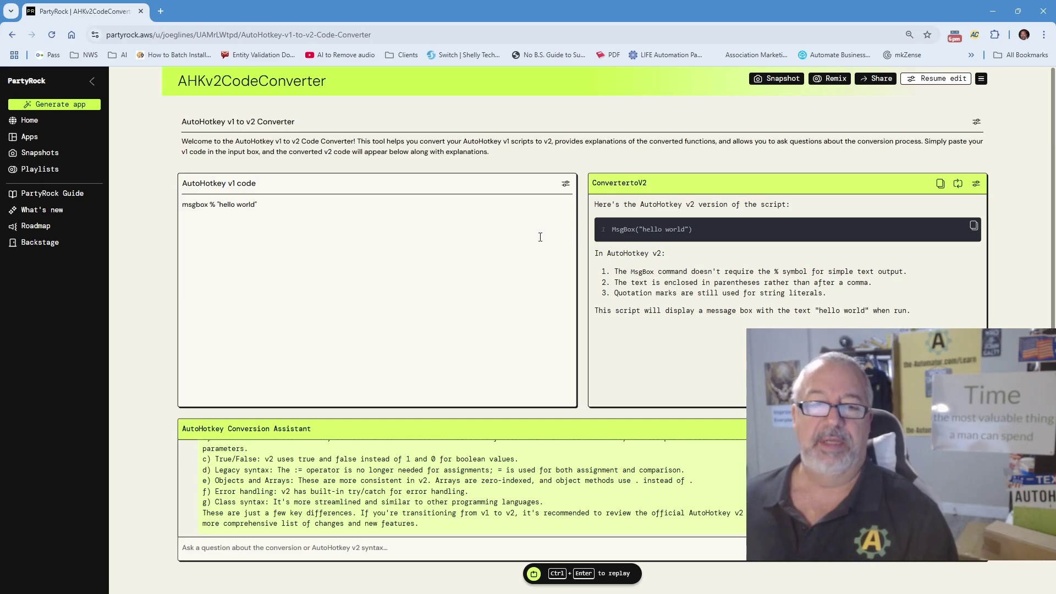
- Open the AutoHotkey Expertise Composer app and generate a script from the description "create a hotkey which uses control+t to launch excel"
{"action": "left_click", "coordinate": [34, 139]}
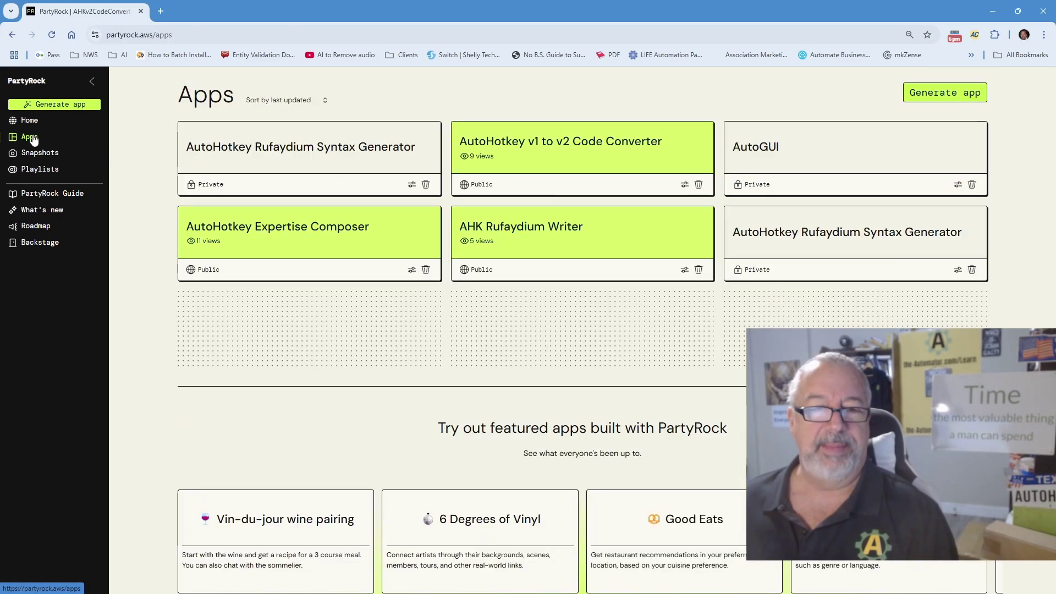
{"action": "left_click", "coordinate": [323, 246]}
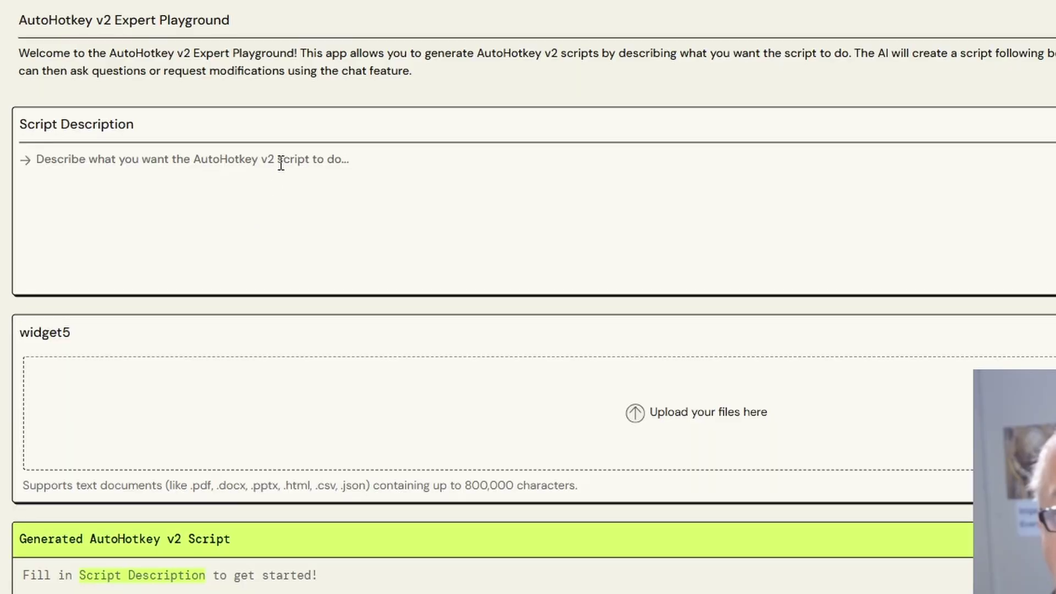
{"action": "left_click", "coordinate": [281, 164]}
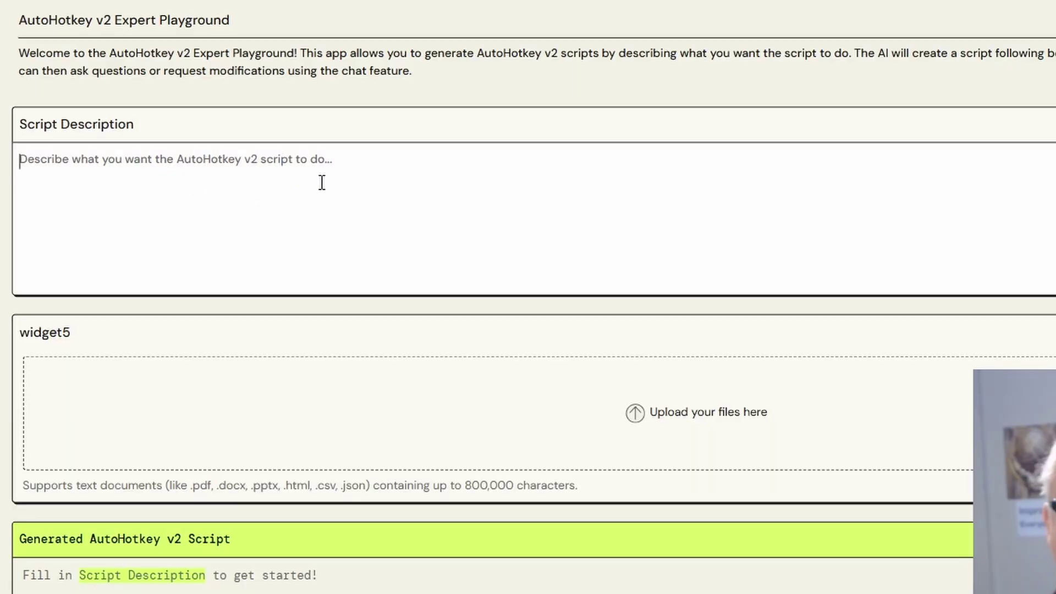
{"action": "type", "text": "crea"}
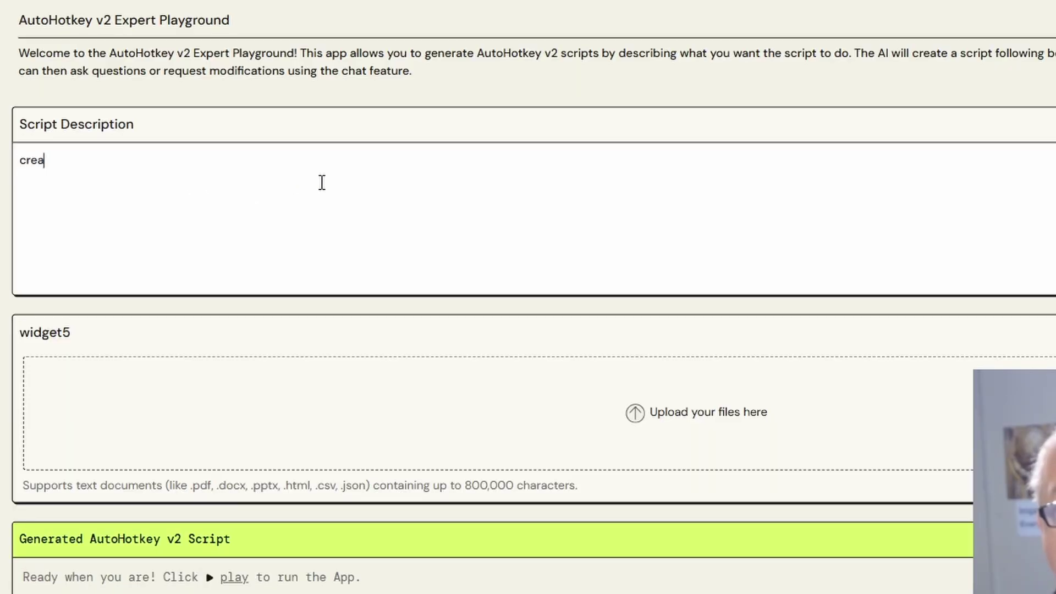
{"action": "type", "text": "te a hotkey"}
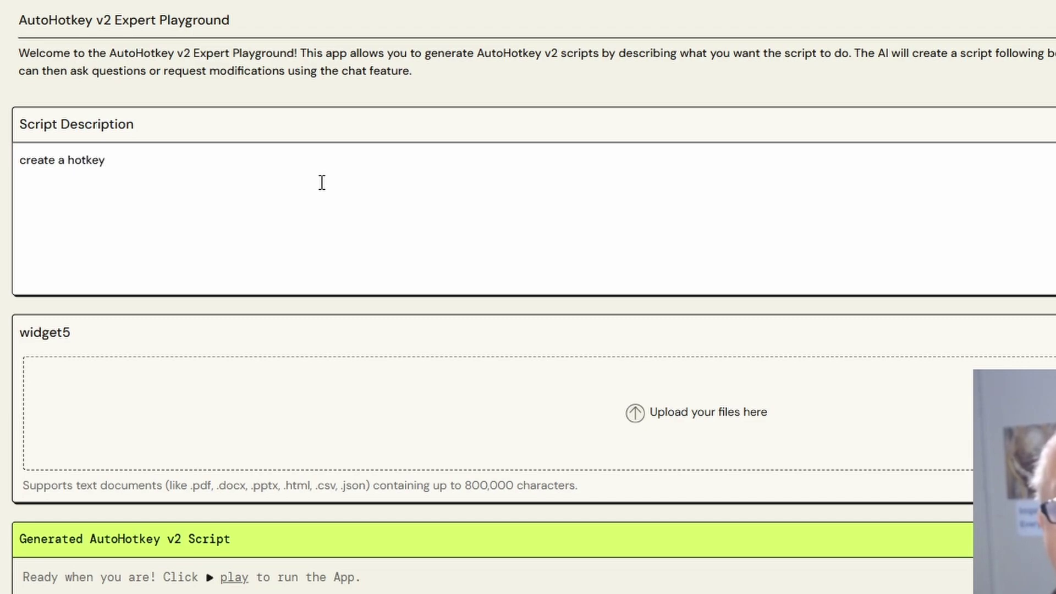
{"action": "type", "text": " which uses "}
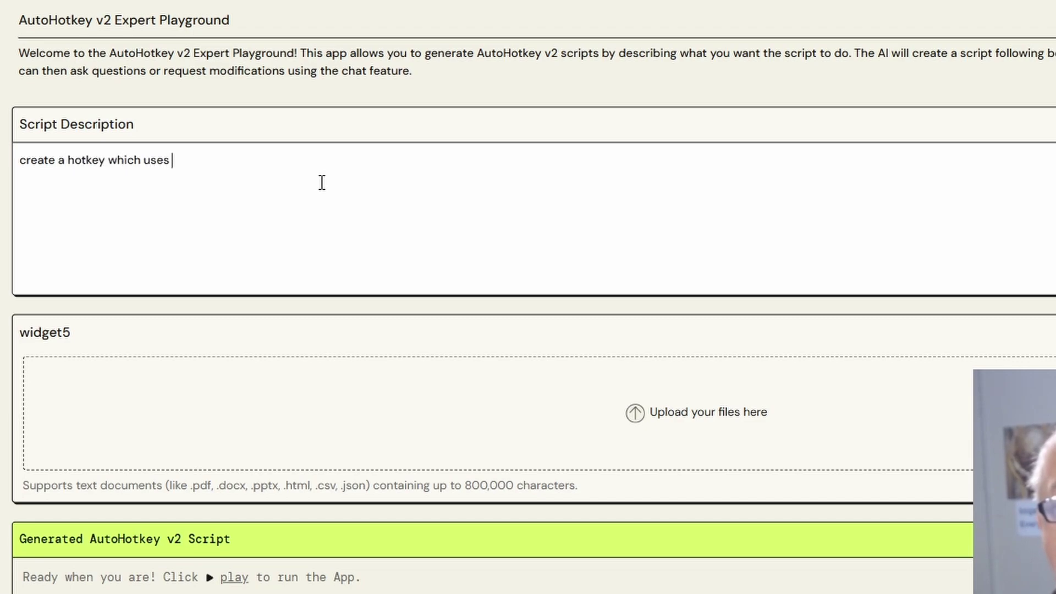
{"action": "type", "text": "control+"}
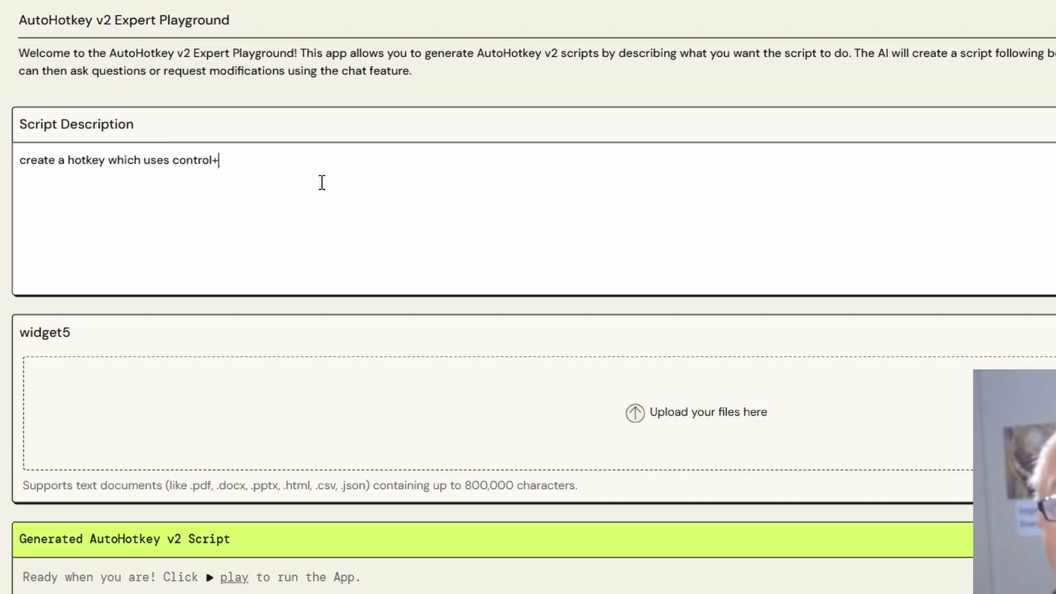
{"action": "type", "text": "t to laun"}
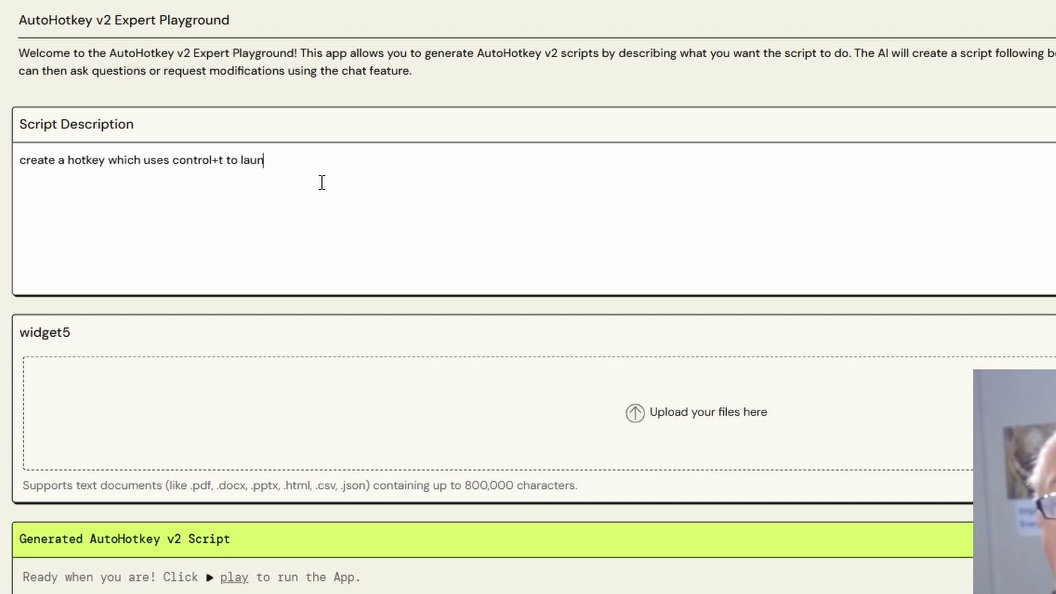
{"action": "type", "text": "ch excel"}
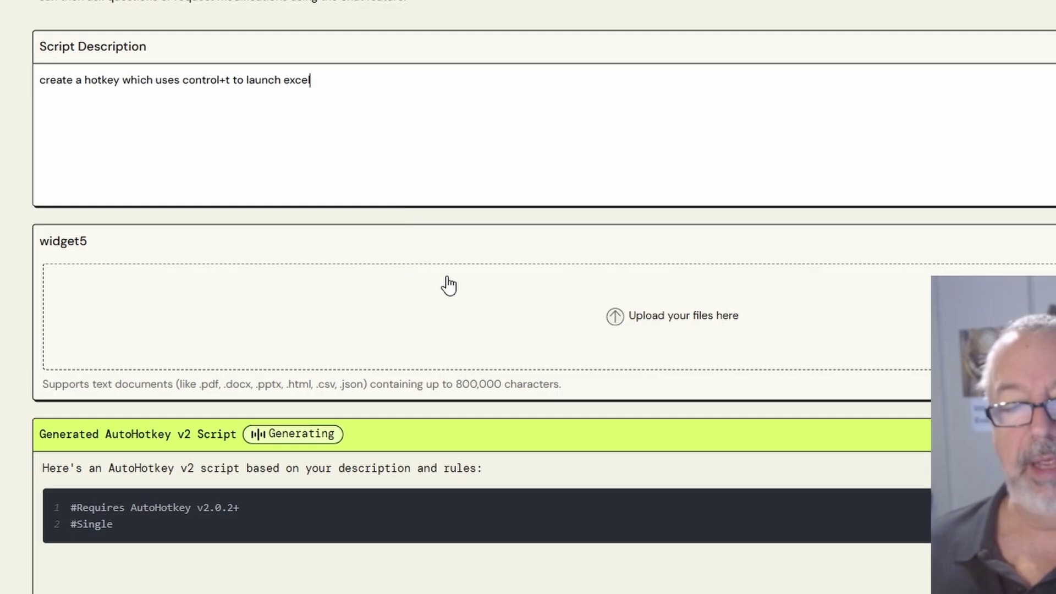
- Review the generated AutoHotkey v2 script, its Excel path lookup functions and the explanation below the code
{"action": "scroll", "coordinate": [621, 369], "scroll_direction": "down", "scroll_amount": 1}
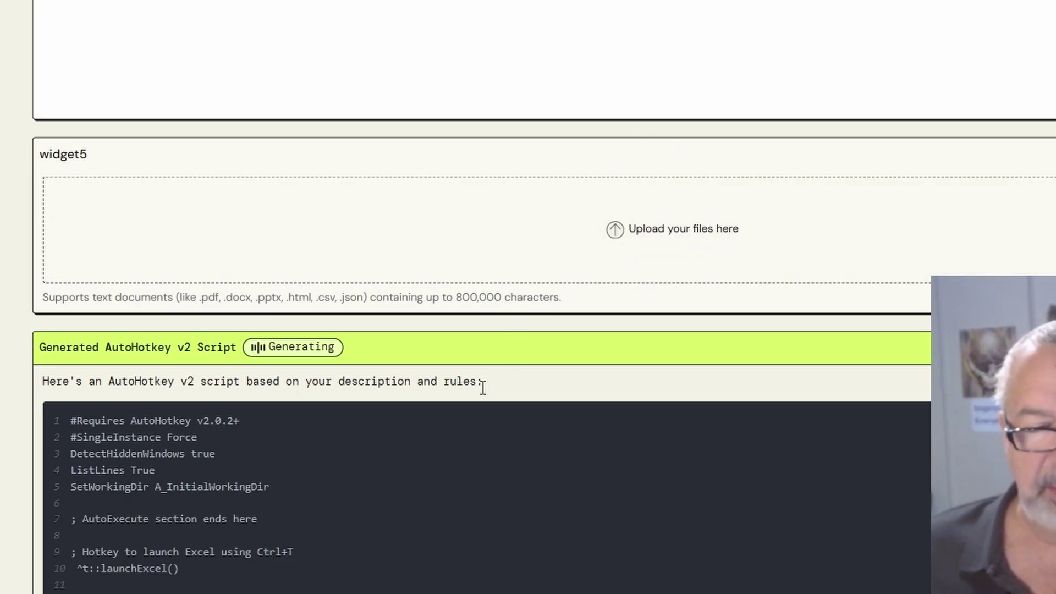
{"action": "scroll", "coordinate": [481, 385], "scroll_direction": "down", "scroll_amount": 1}
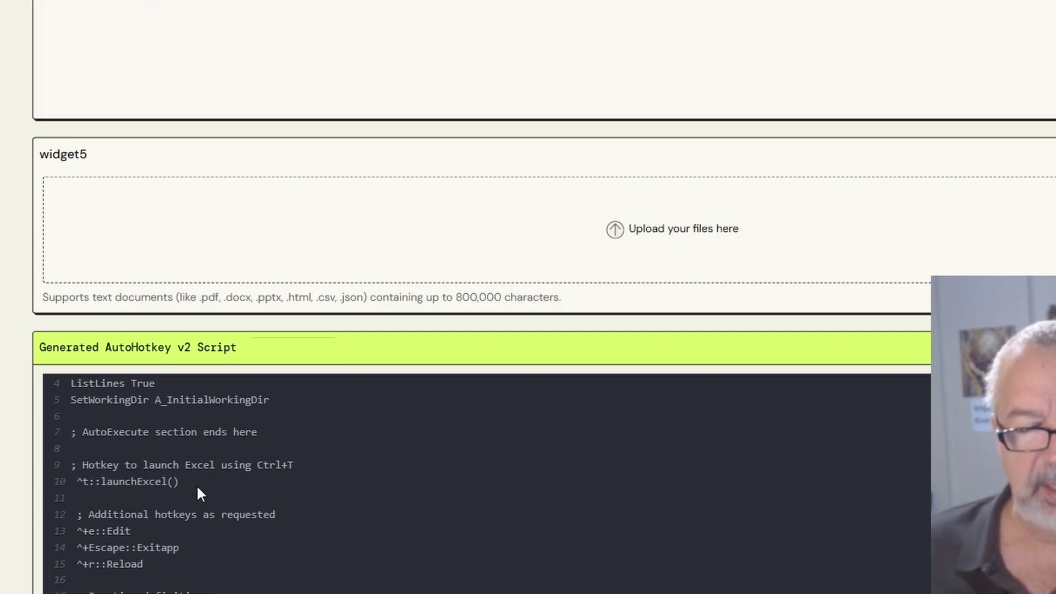
{"action": "scroll", "coordinate": [198, 489], "scroll_direction": "down", "scroll_amount": 7}
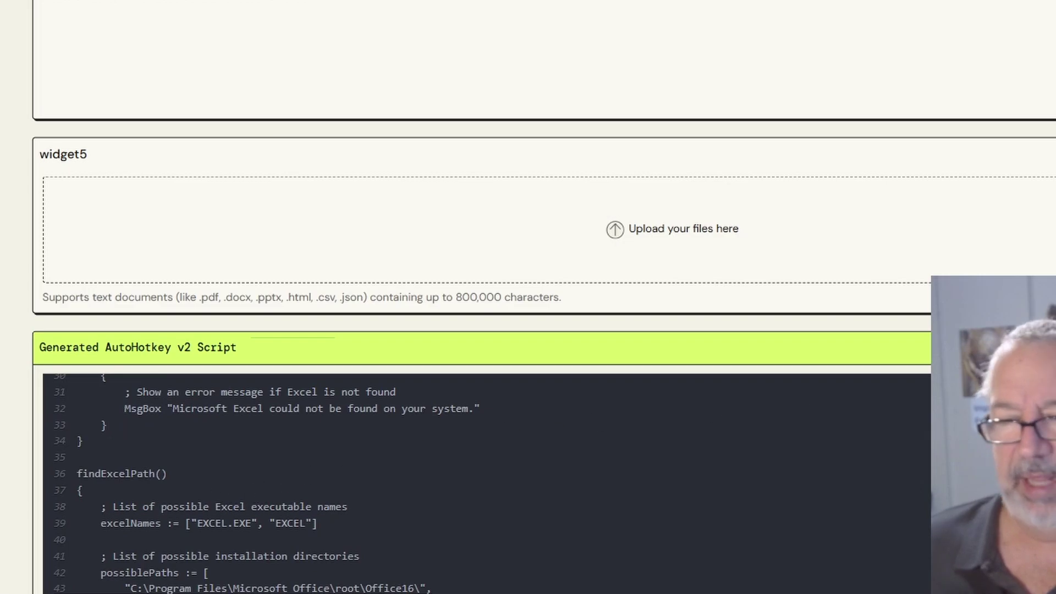
{"action": "scroll", "coordinate": [713, 479], "scroll_direction": "down", "scroll_amount": 5}
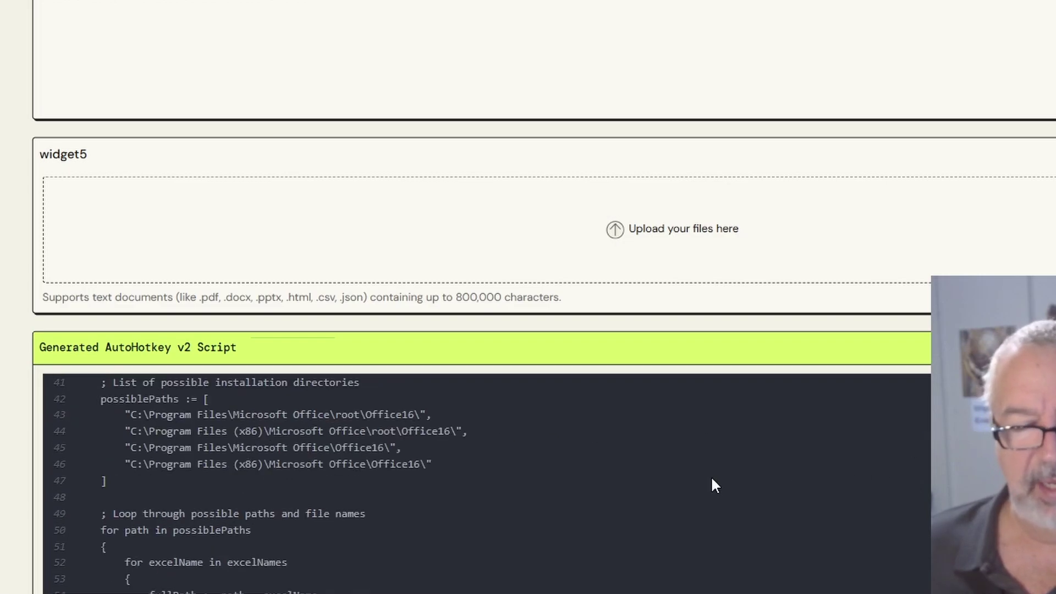
{"action": "scroll", "coordinate": [714, 479], "scroll_direction": "up", "scroll_amount": 5}
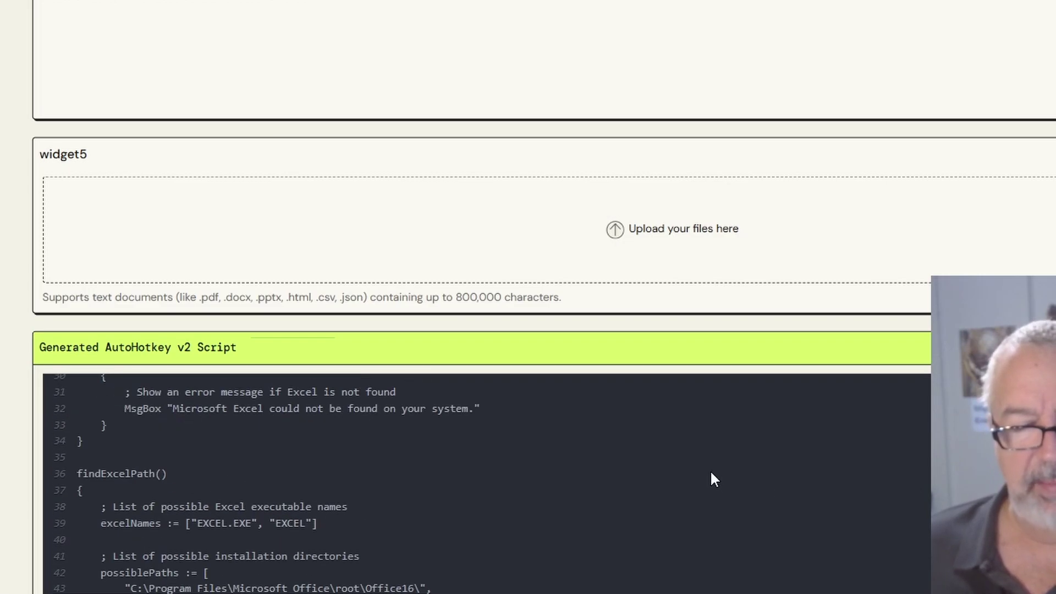
{"action": "scroll", "coordinate": [713, 479], "scroll_direction": "up", "scroll_amount": 2}
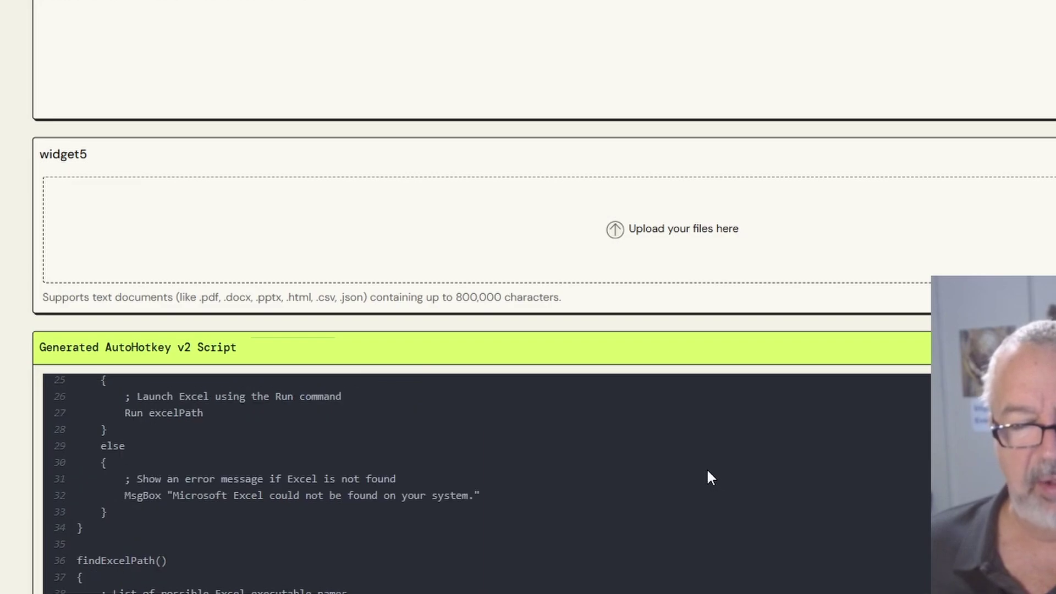
{"action": "scroll", "coordinate": [708, 473], "scroll_direction": "up", "scroll_amount": 4}
{"action": "scroll", "coordinate": [708, 474], "scroll_direction": "down", "scroll_amount": 7}
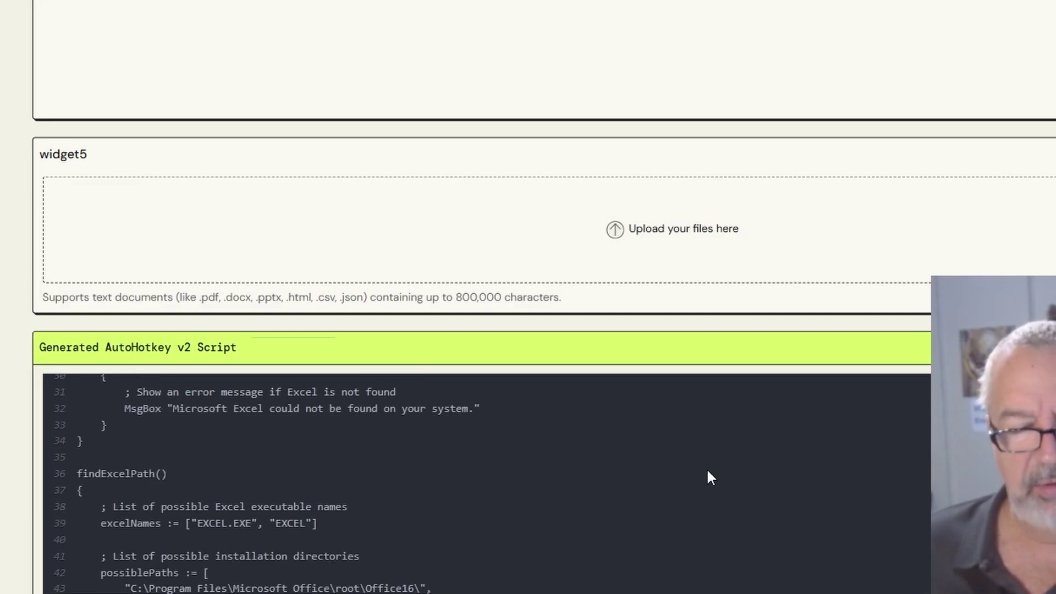
{"action": "scroll", "coordinate": [708, 472], "scroll_direction": "down", "scroll_amount": 7}
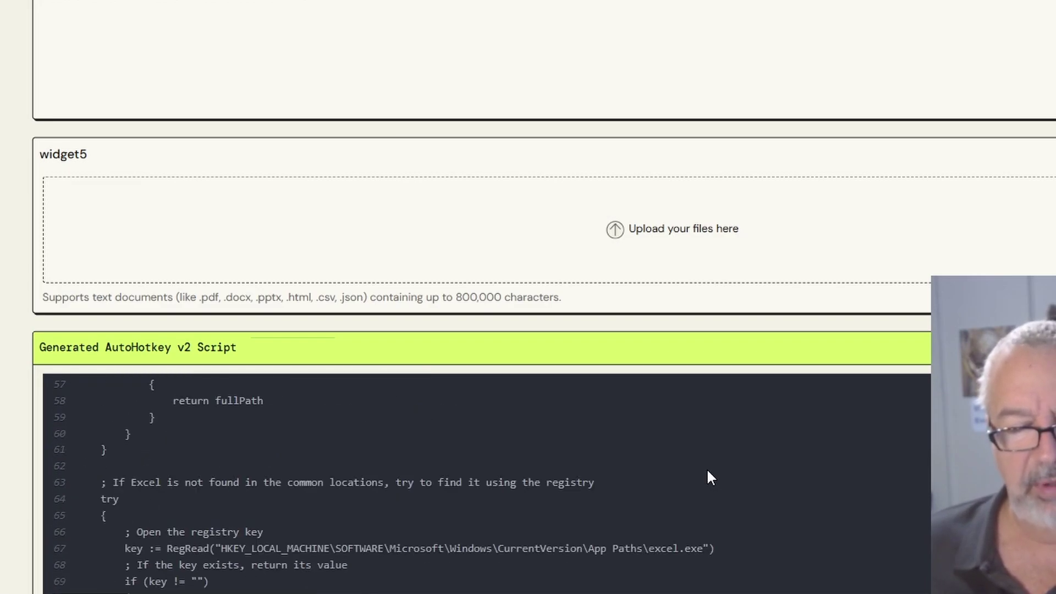
{"action": "scroll", "coordinate": [708, 472], "scroll_direction": "down", "scroll_amount": 2}
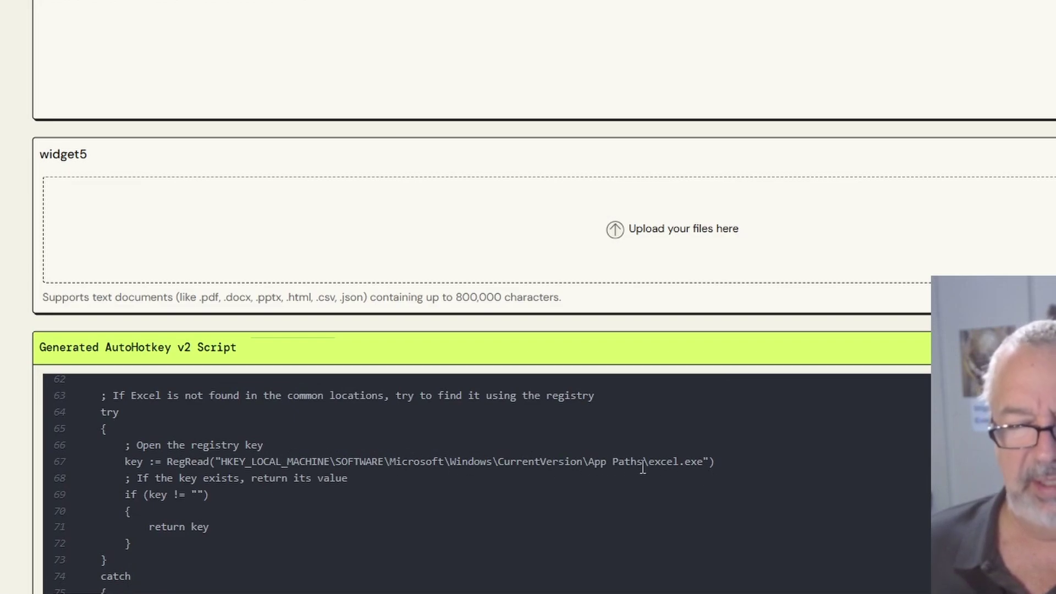
{"action": "scroll", "coordinate": [651, 462], "scroll_direction": "down", "scroll_amount": 3}
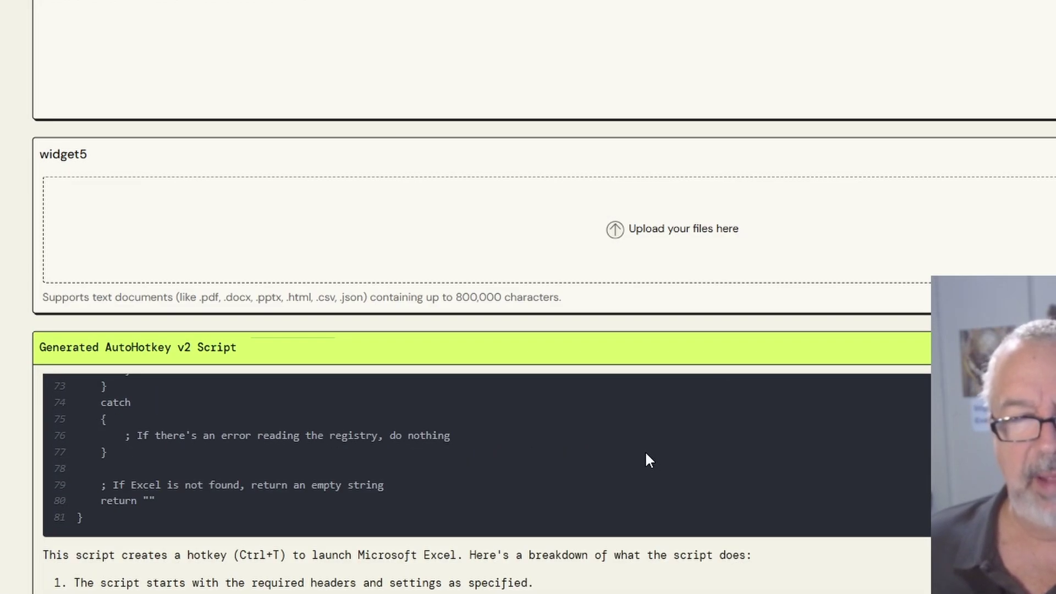
{"action": "scroll", "coordinate": [645, 454], "scroll_direction": "down", "scroll_amount": 4}
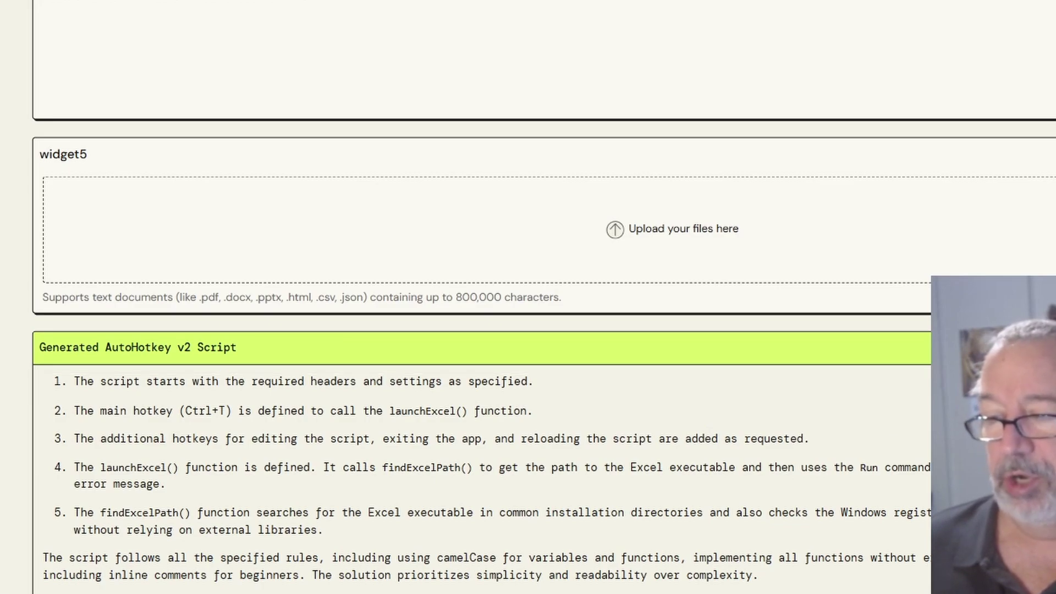
{"action": "scroll", "coordinate": [528, 297], "scroll_direction": "down", "scroll_amount": 7}
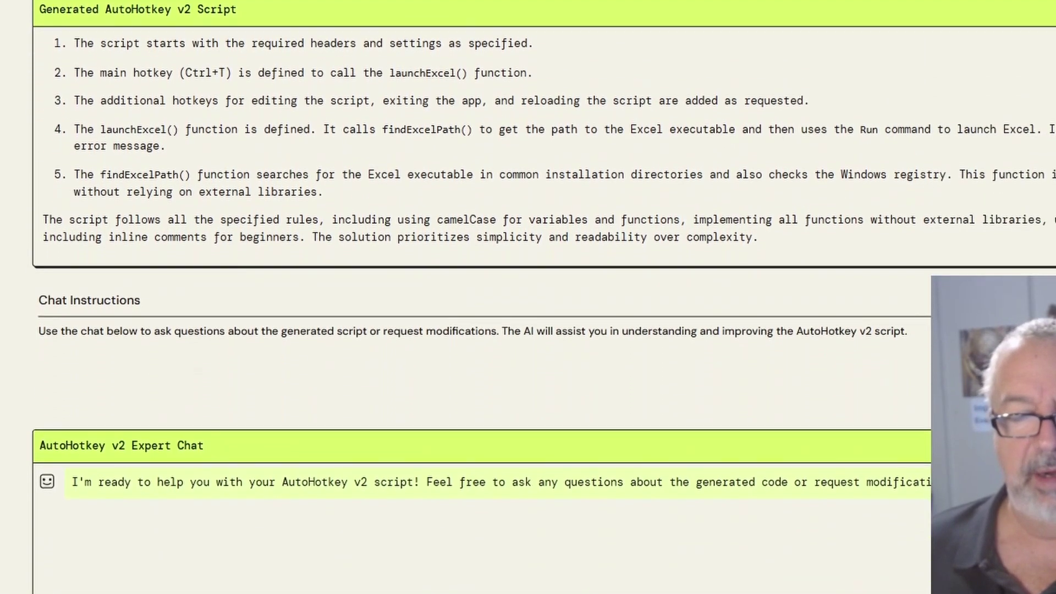
- Ask the AutoHotkey v2 Expert Chat to change the script to just launch Calculator, and look over the revised code
{"action": "scroll", "coordinate": [528, 297], "scroll_direction": "down", "scroll_amount": 2}
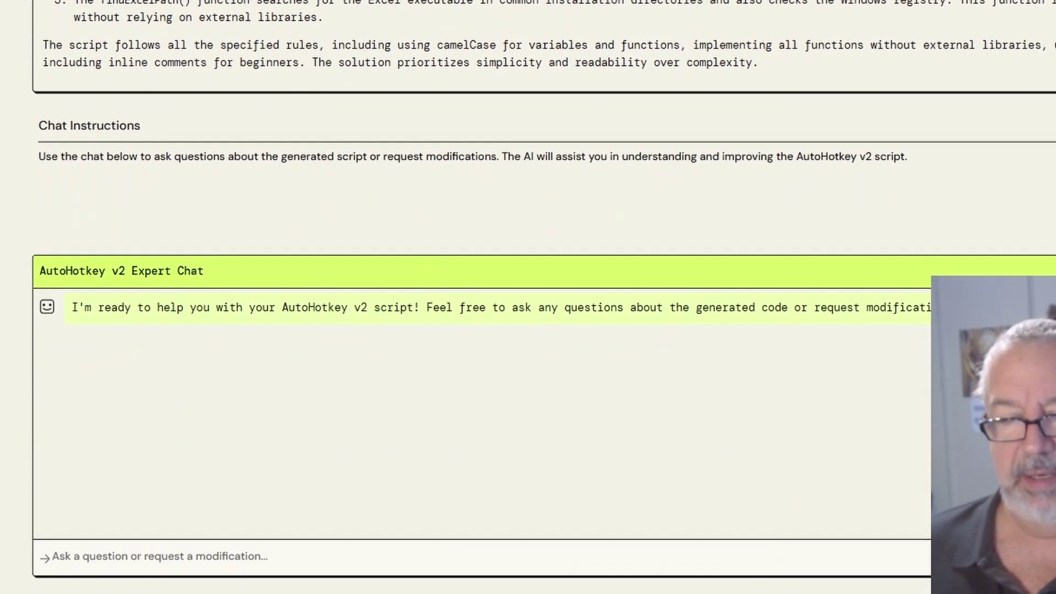
{"action": "left_click", "coordinate": [773, 557]}
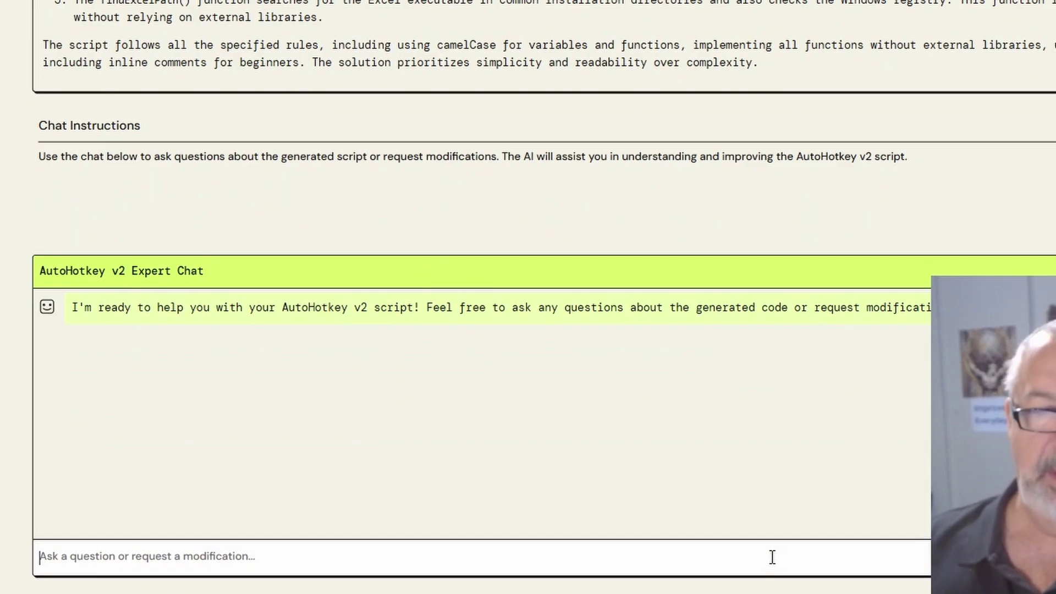
{"action": "type", "text": "can you change tha tto"}
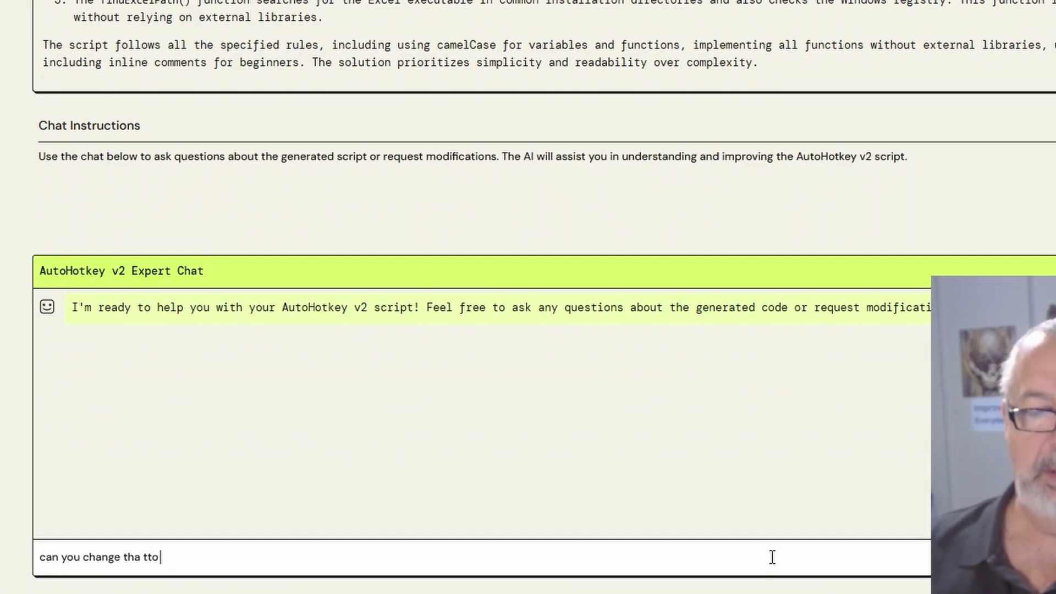
{"action": "key", "text": "BackSpace"}
{"action": "key", "text": "BackSpace"}
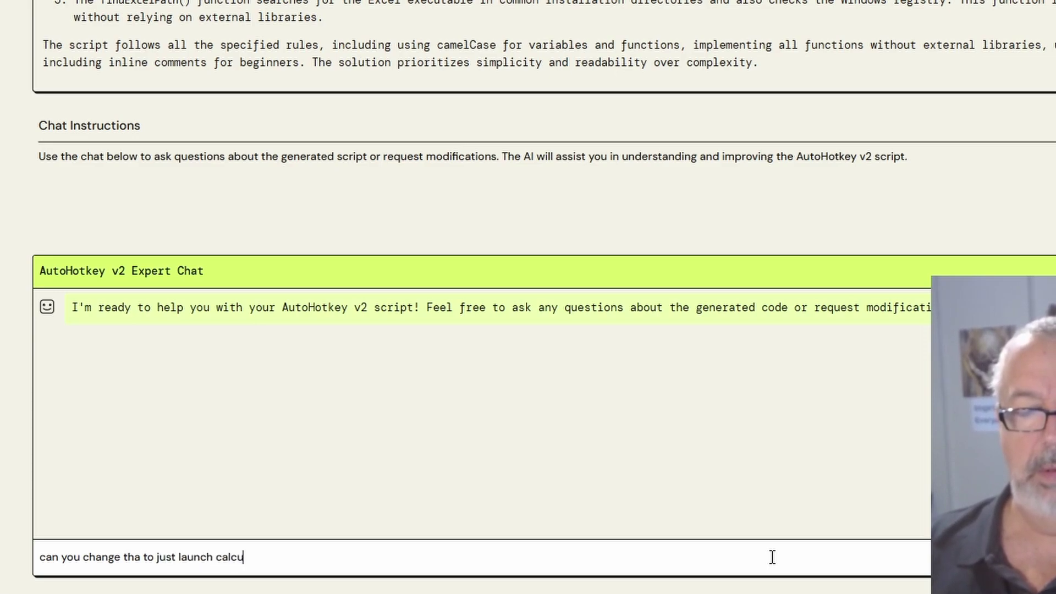
{"action": "key", "text": "Return"}
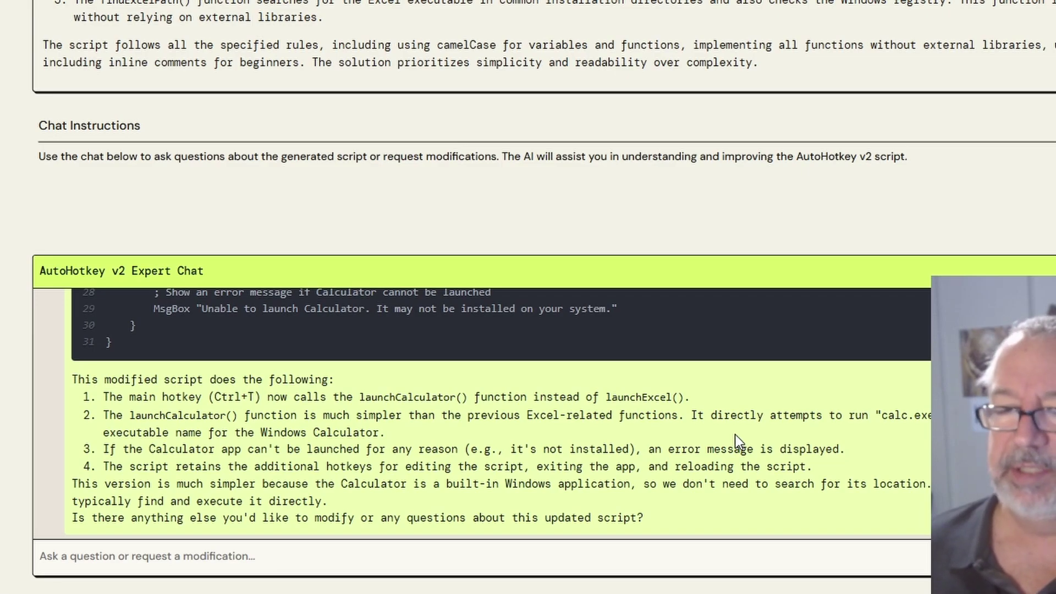
{"action": "scroll", "coordinate": [736, 425], "scroll_direction": "up", "scroll_amount": 5}
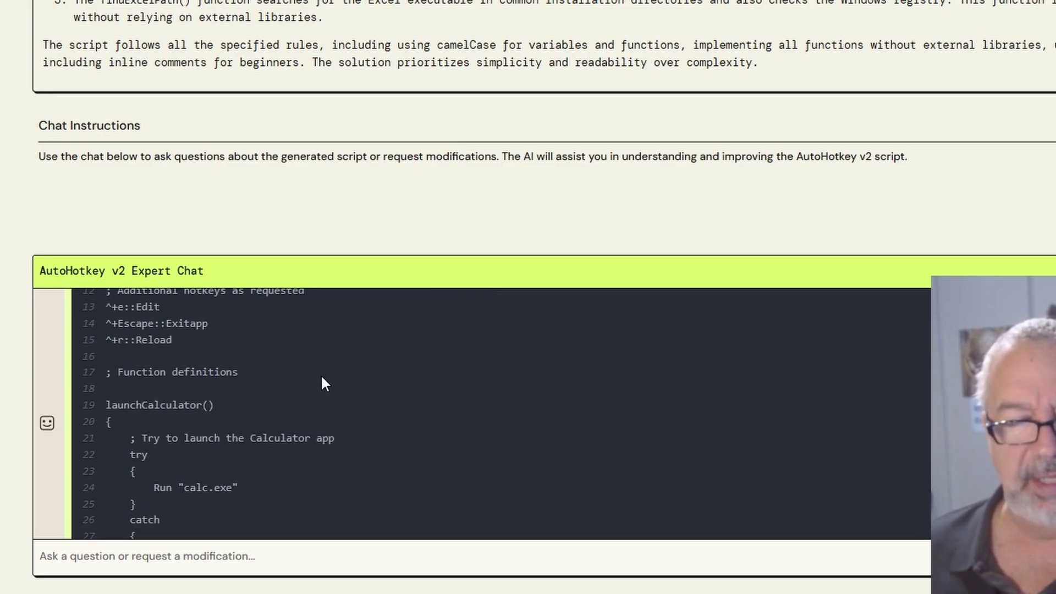
{"action": "scroll", "coordinate": [321, 383], "scroll_direction": "down", "scroll_amount": 5}
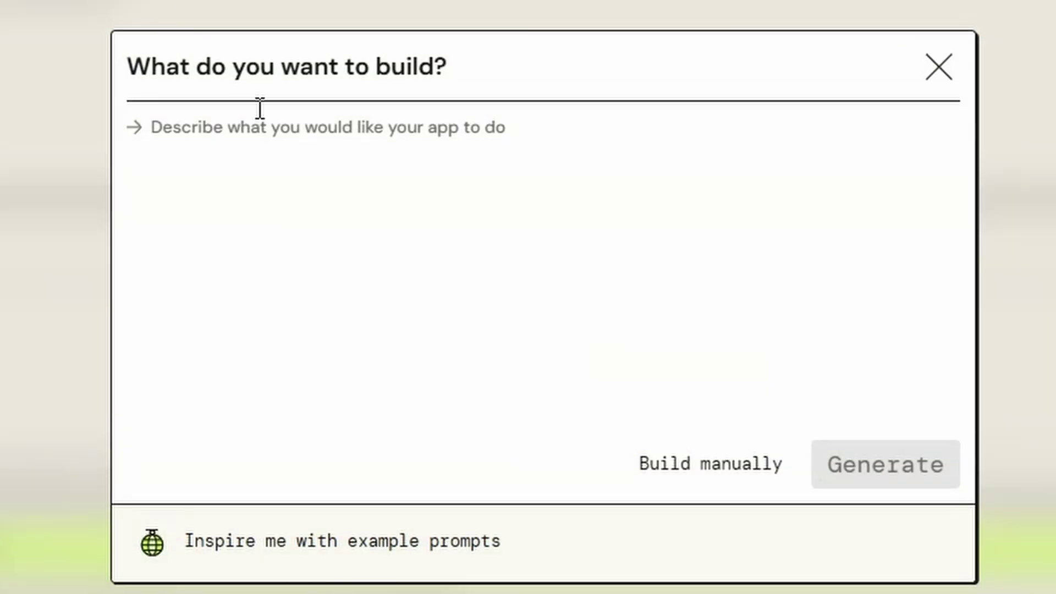
- Generate a new app from the description "write simple AutoHotkey v2 scripts. they should work on windows 11 and be very basic"
{"action": "left_click", "coordinate": [338, 172]}
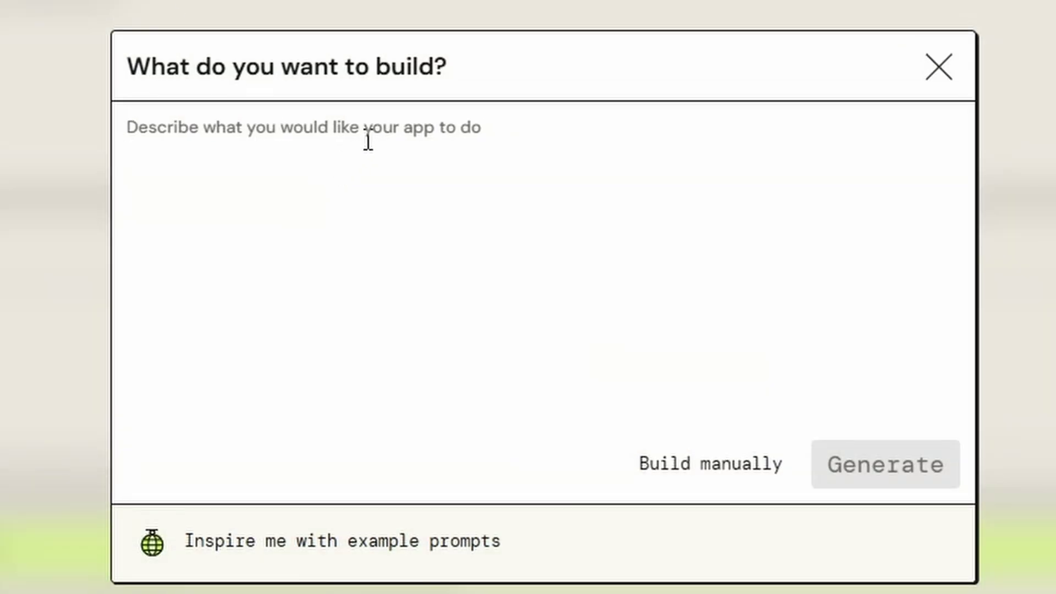
{"action": "type", "text": "write "}
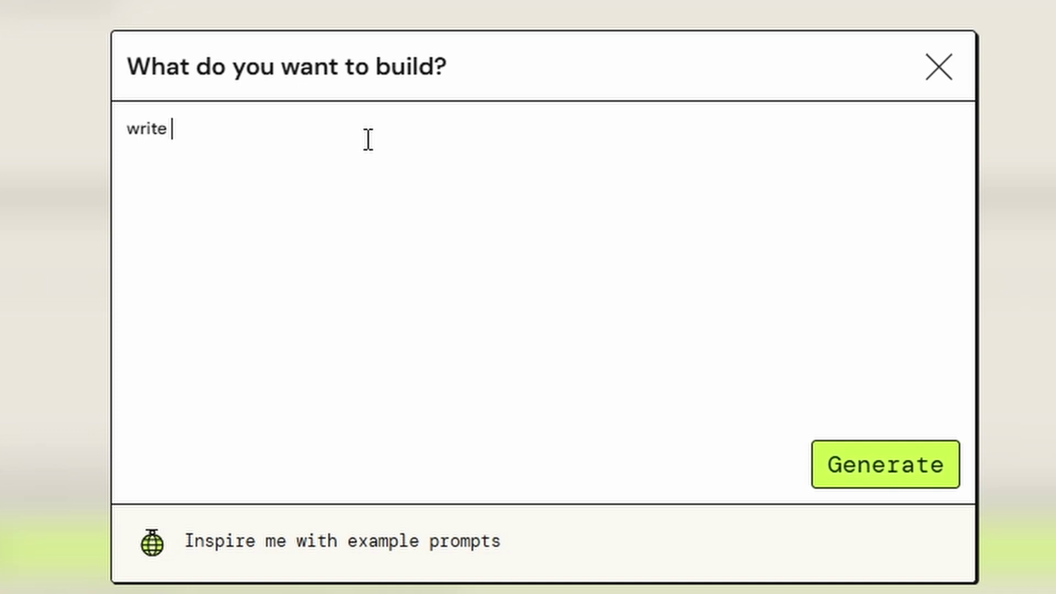
{"action": "type", "text": "simple ah"}
{"action": "key", "text": "BackSpace"}
{"action": "key", "text": "BackSpace"}
{"action": "type", "text": "Au"}
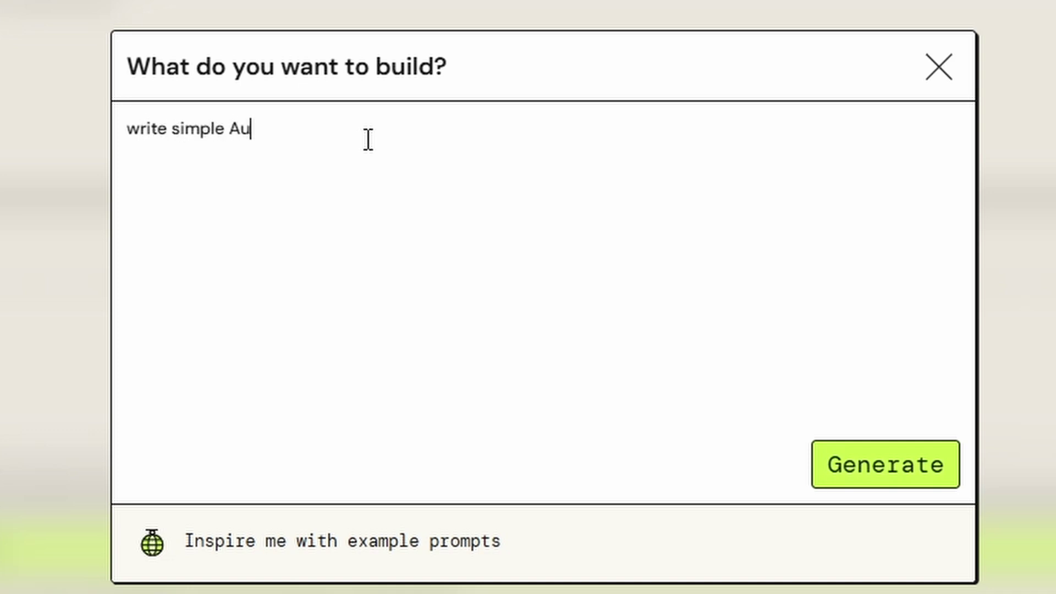
{"action": "type", "text": "toHotkey v2 scripts."}
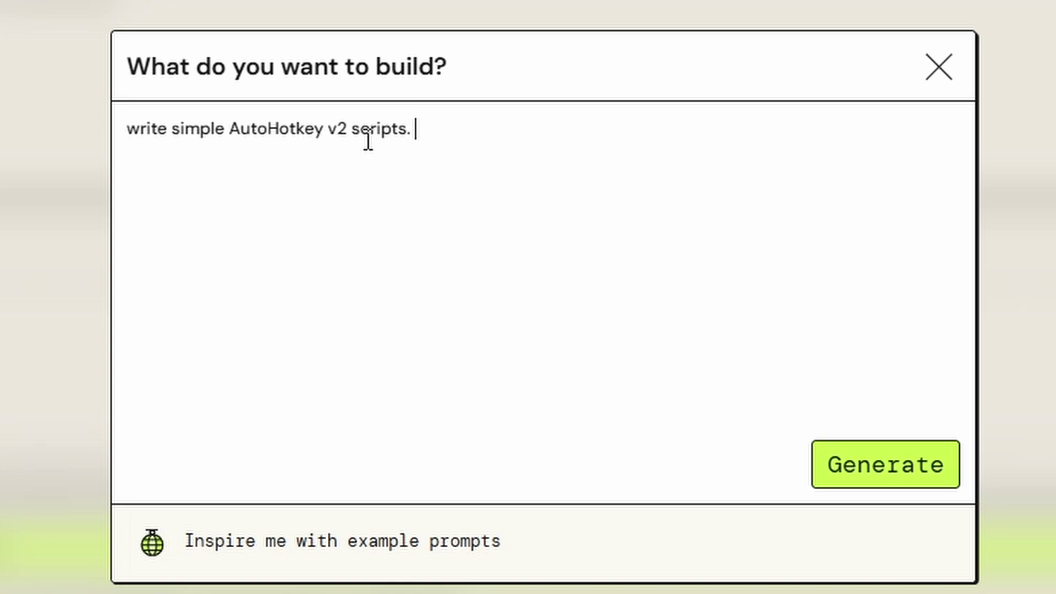
{"action": "type", "text": "   they should wor"}
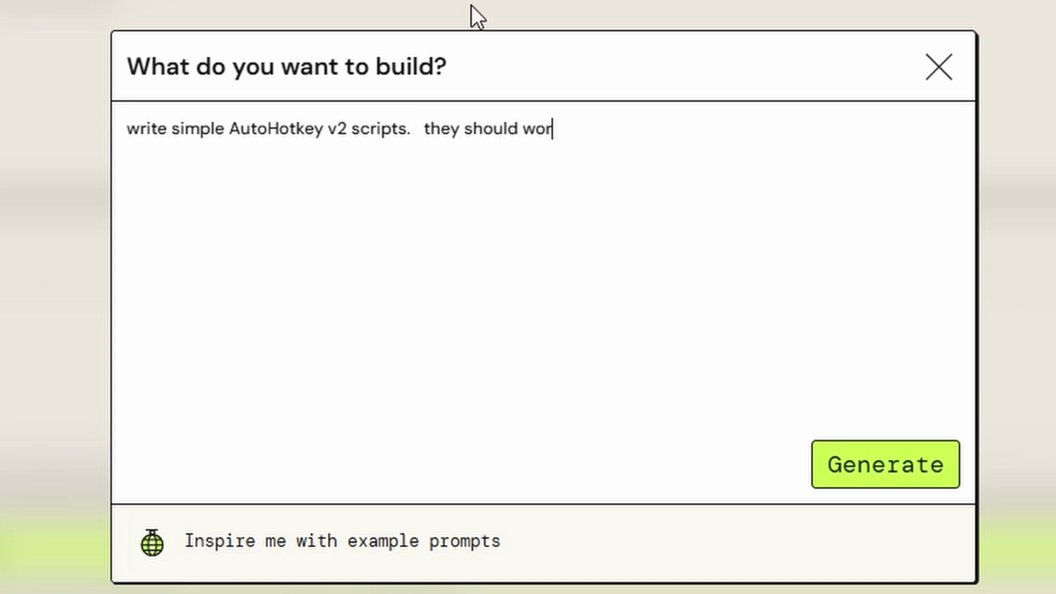
{"action": "type", "text": "k on windows "}
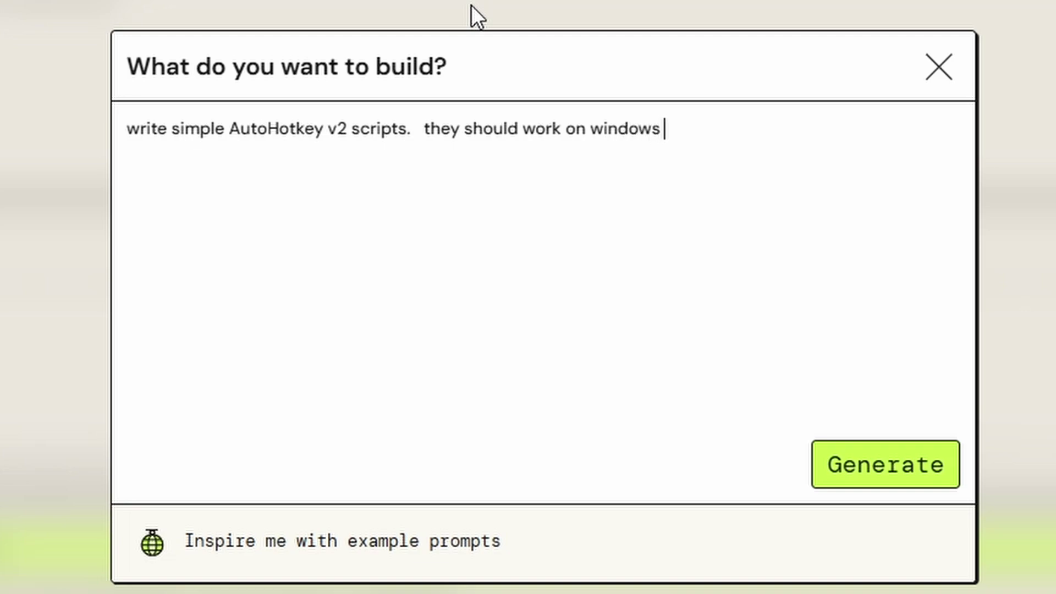
{"action": "type", "text": "11 and b"}
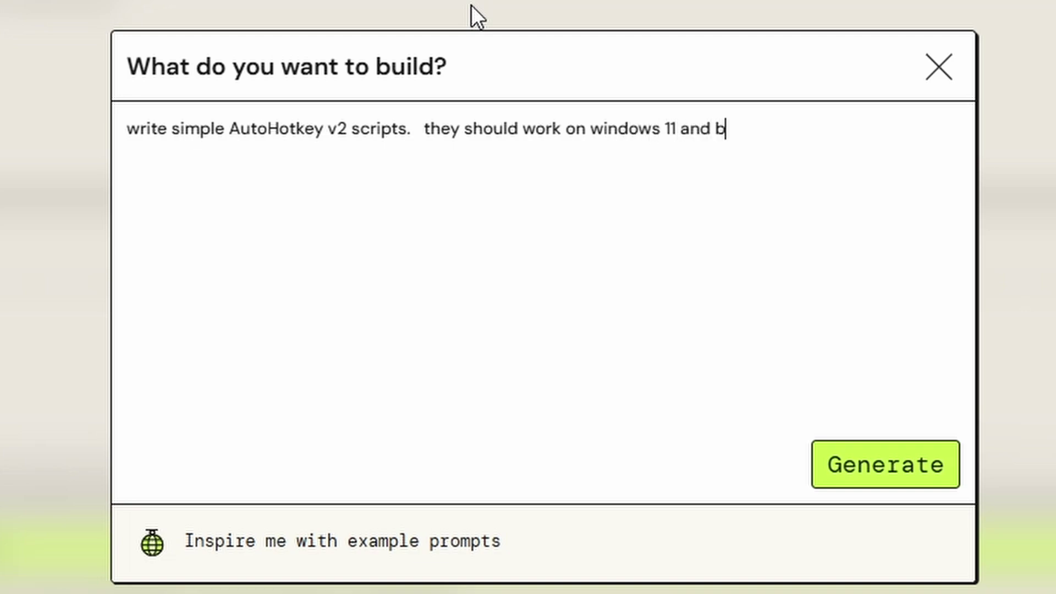
{"action": "type", "text": "e very basic"}
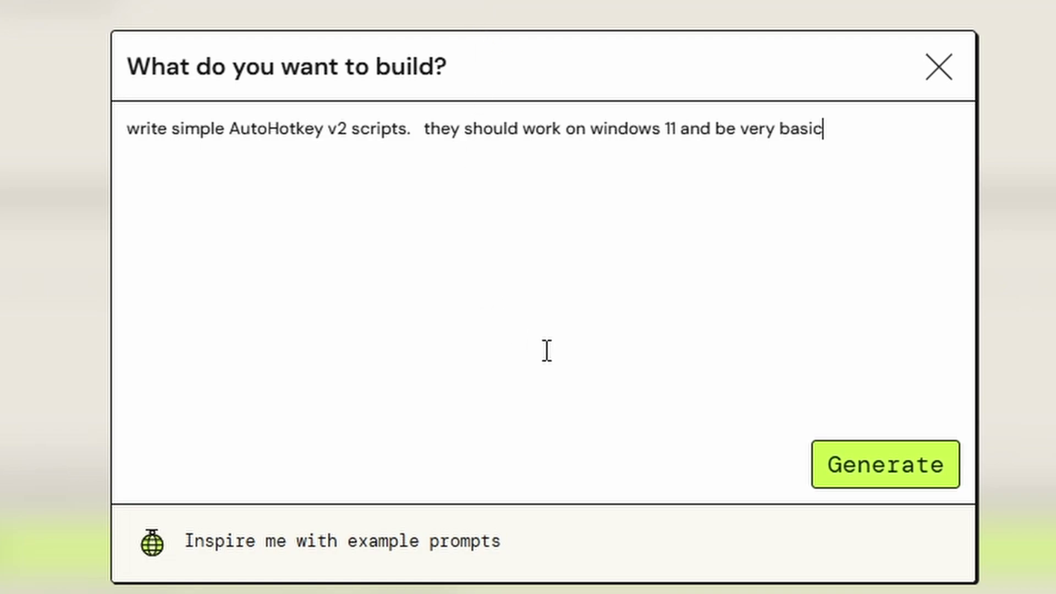
{"action": "left_click", "coordinate": [902, 477]}
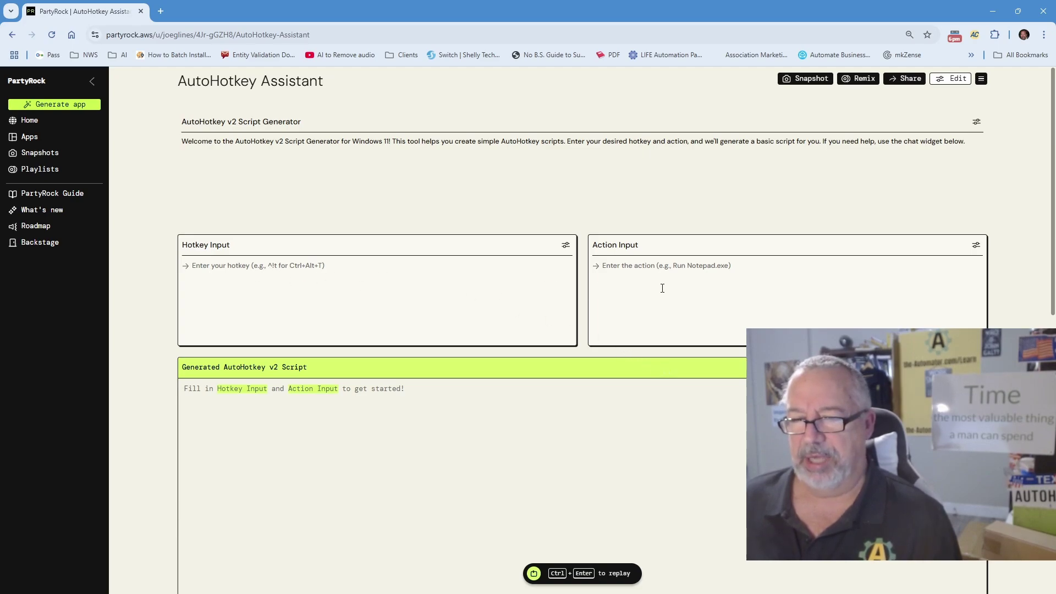
- Generate a script in the AutoHotkey Assistant app with the hotkey "shift windows p" and the action "run command prompt"
{"action": "left_click", "coordinate": [490, 277]}
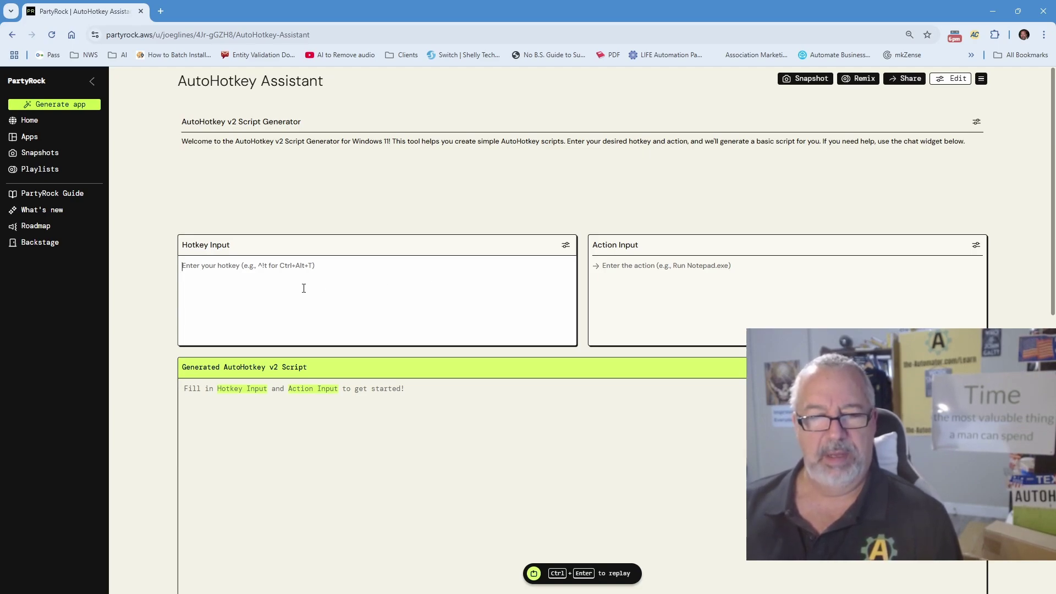
{"action": "type", "text": "sh"}
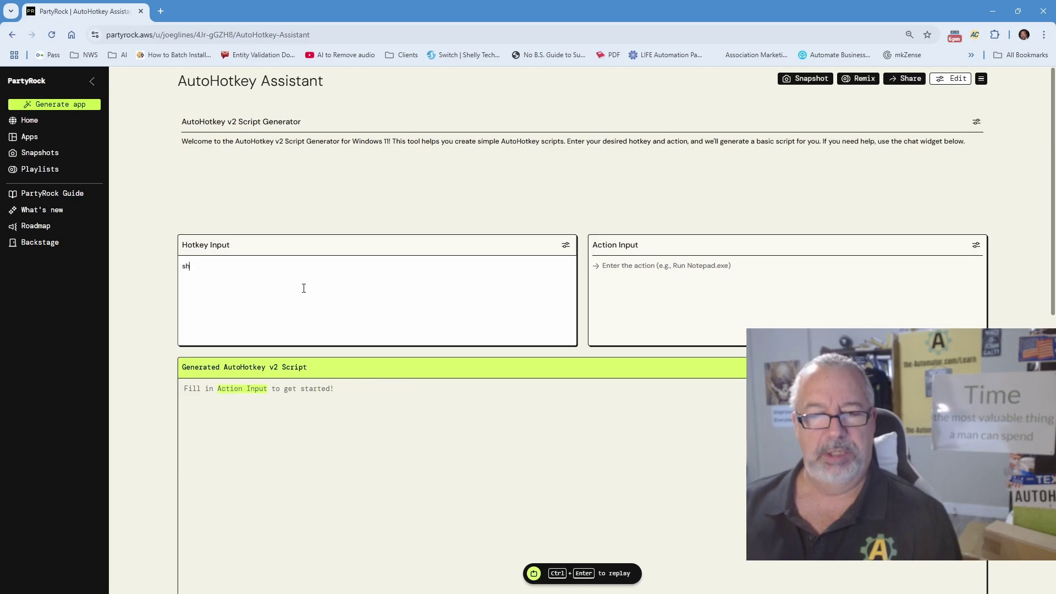
{"action": "type", "text": "ift win"}
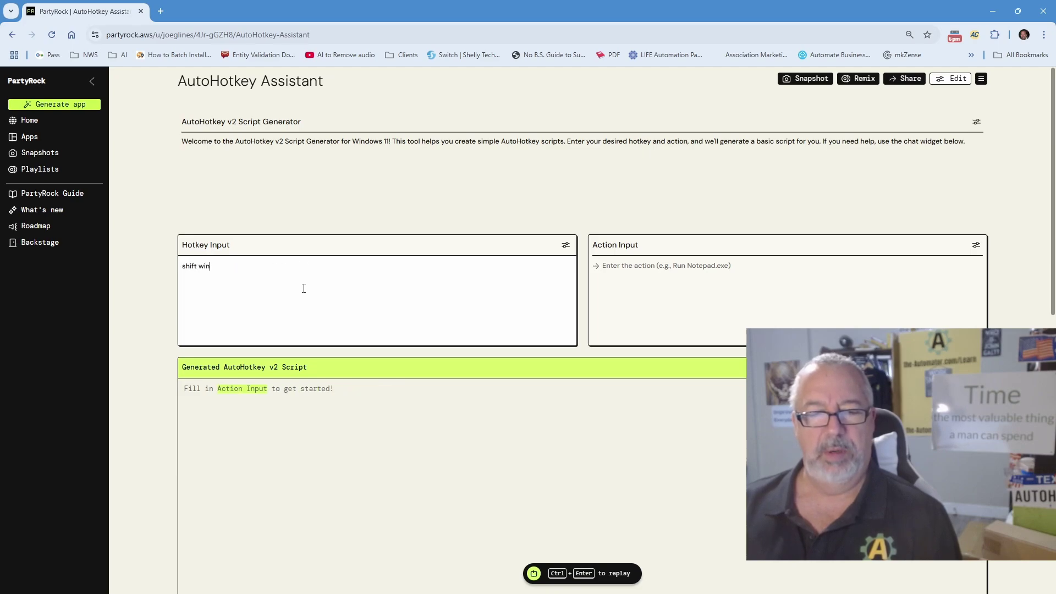
{"action": "type", "text": "dows p"}
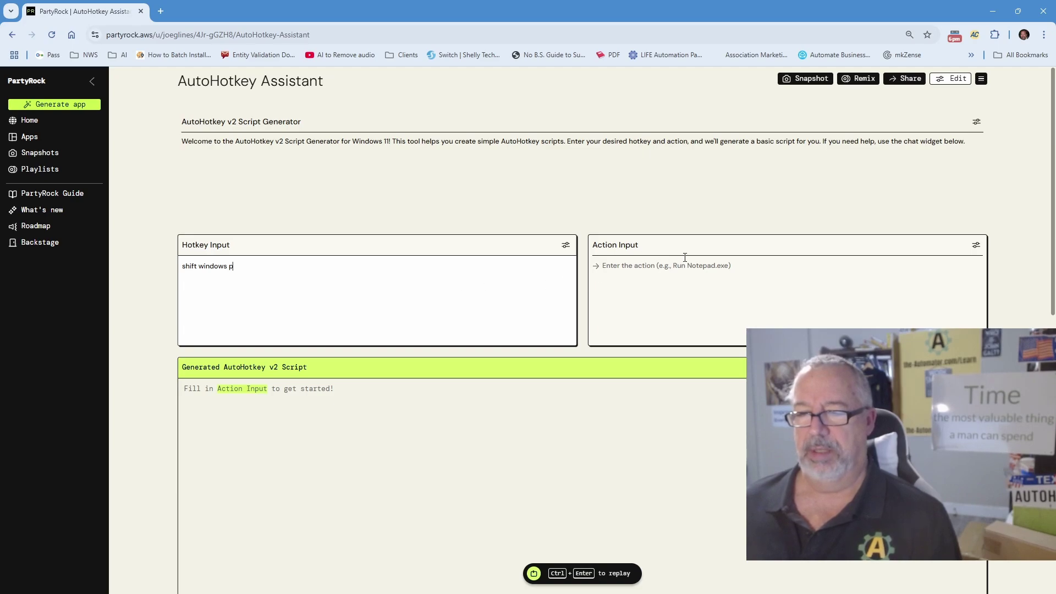
{"action": "left_click", "coordinate": [696, 270]}
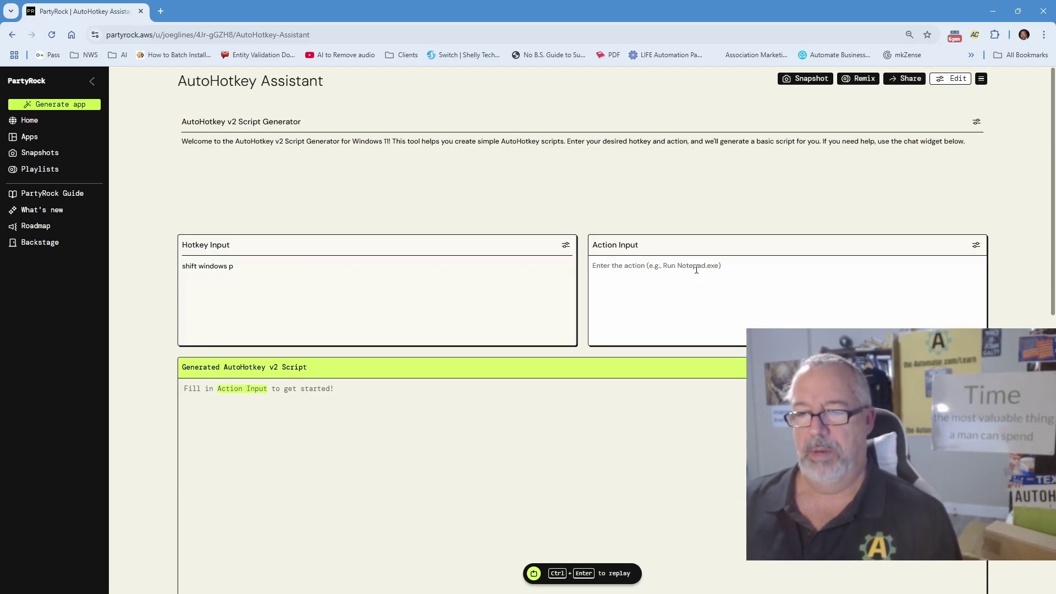
{"action": "type", "text": "ru"}
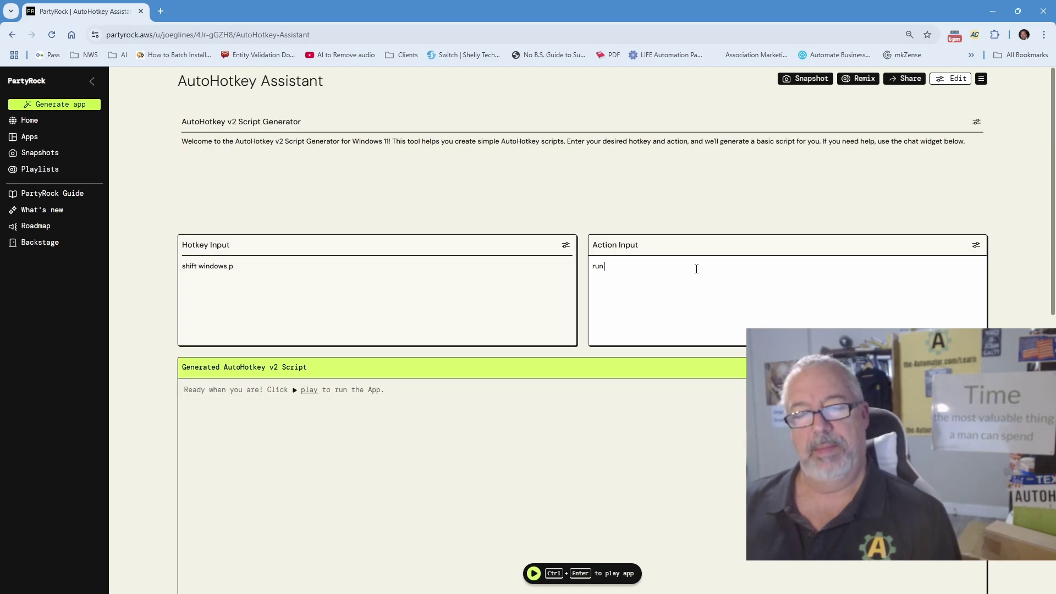
{"action": "type", "text": "n command "}
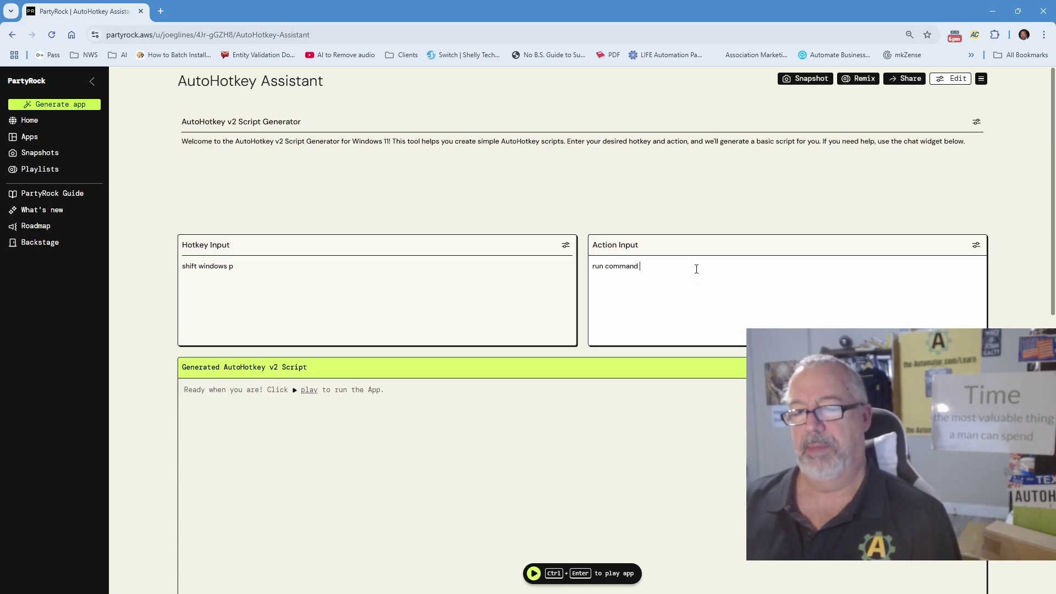
{"action": "type", "text": "prompt"}
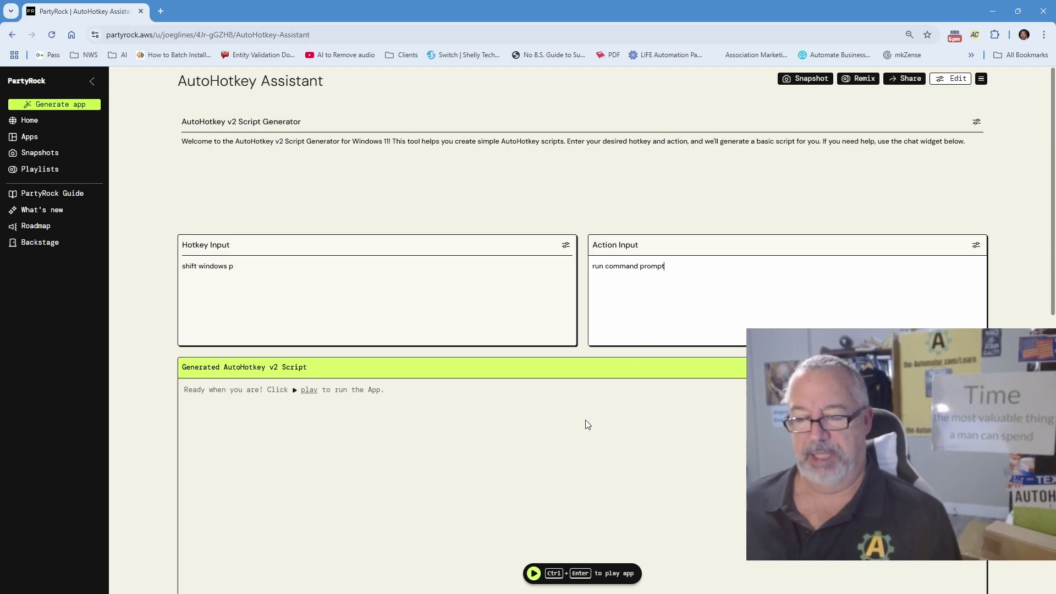
{"action": "key", "text": "ctrl+Return"}
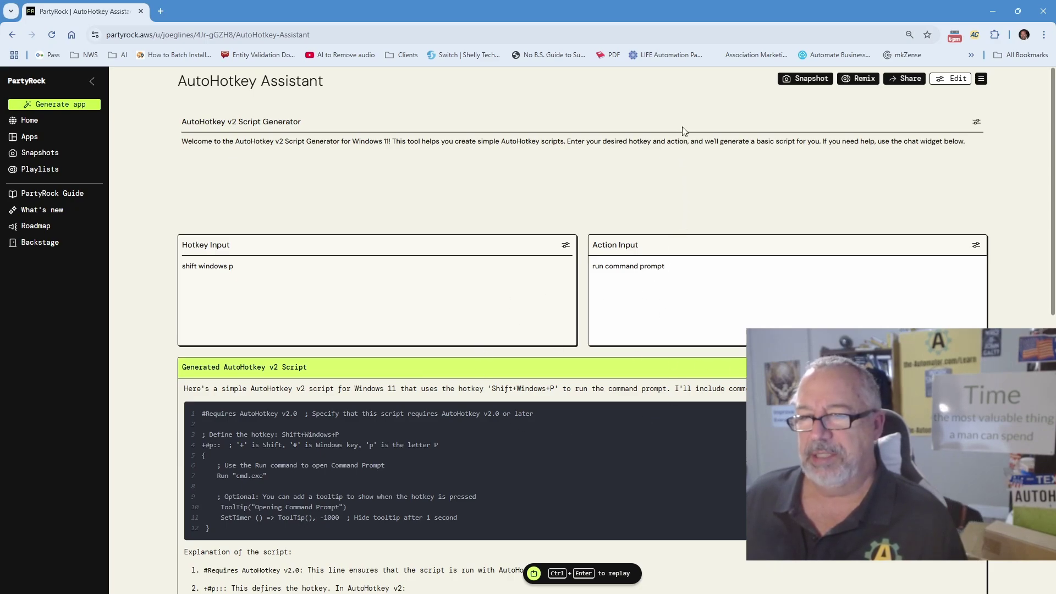
- Start editing the app layout and shorten the AutoHotkey v2 Script Generator description widget to remove its empty space
{"action": "left_click", "coordinate": [965, 84]}
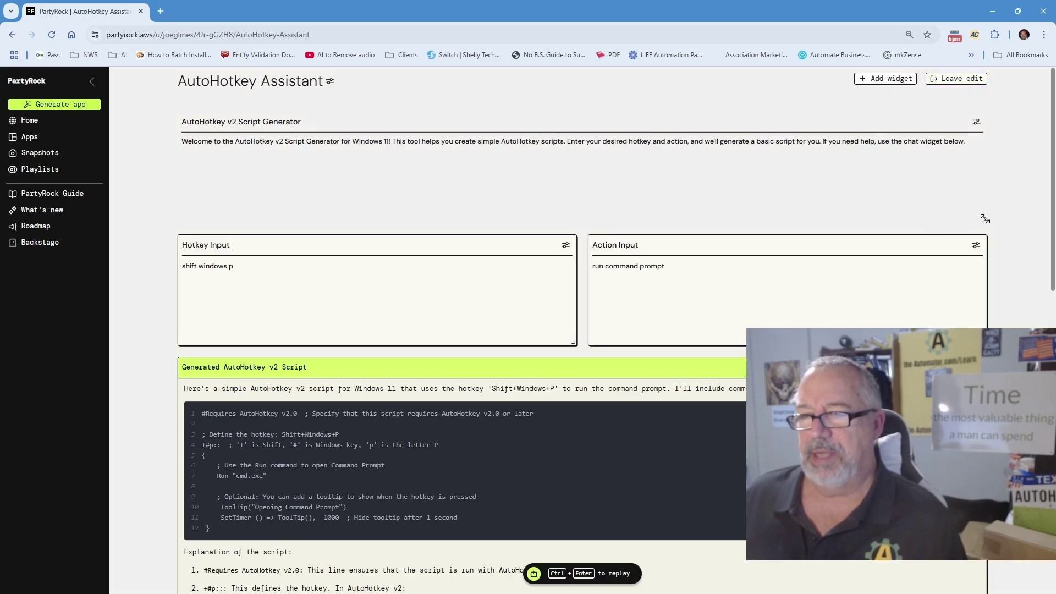
{"action": "left_click_drag", "start_coordinate": [984, 218], "coordinate": [989, 153]}
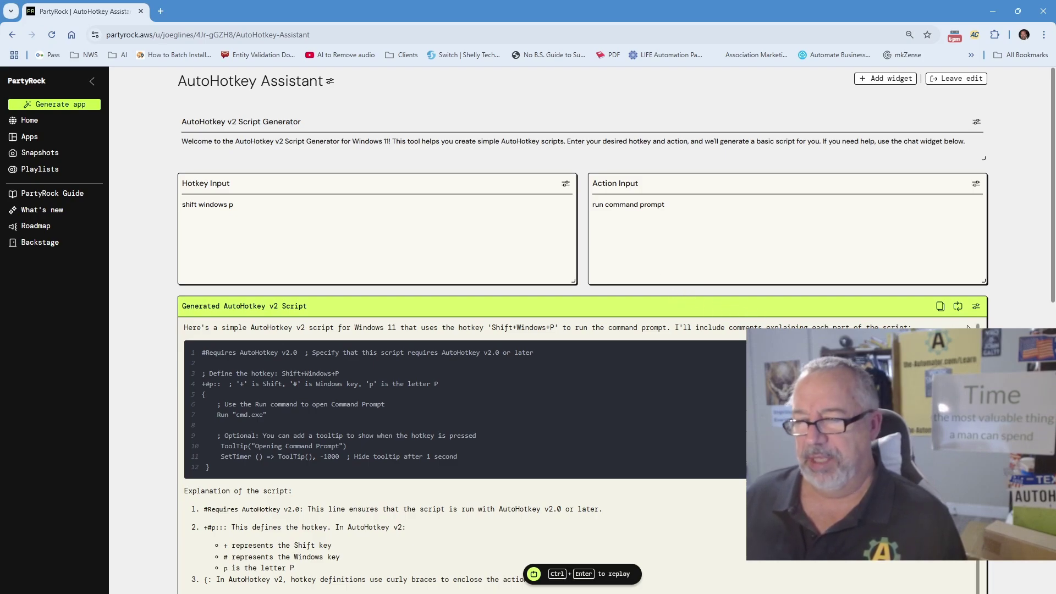
- Open the Generated AutoHotkey v2 Script widget's prompt, try out an @ widget reference, and put "Include comments" on a new line
{"action": "left_click", "coordinate": [976, 306]}
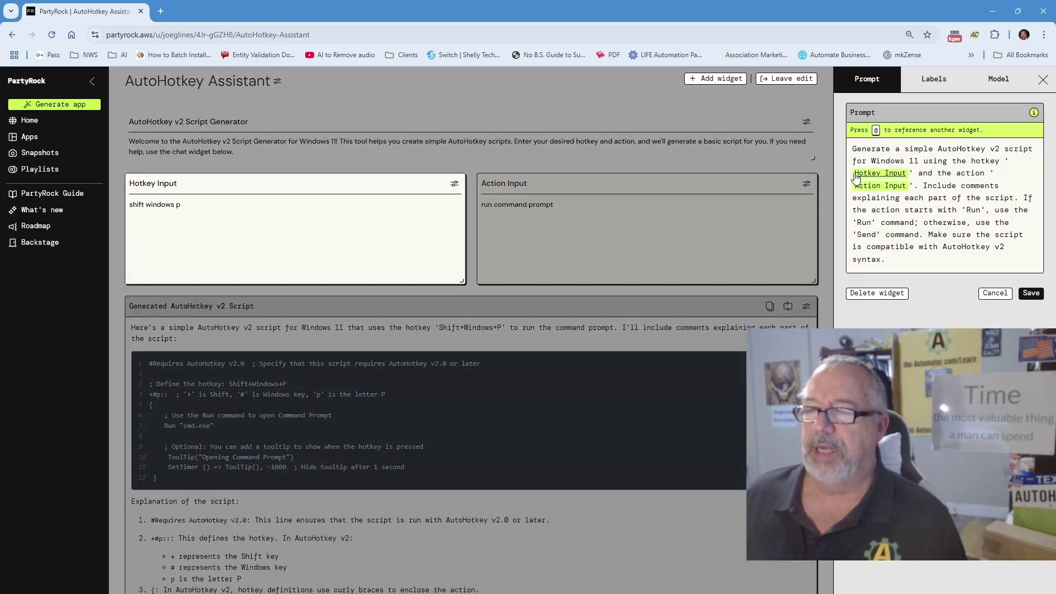
{"action": "mouse_move", "coordinate": [879, 179]}
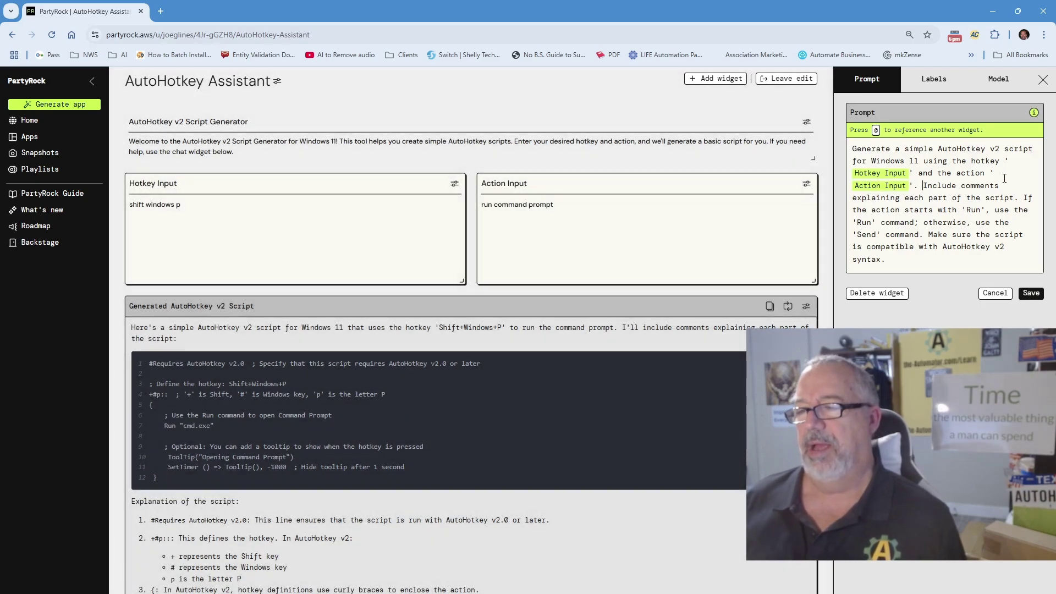
{"action": "key", "text": "Return"}
{"action": "key", "text": "Return"}
{"action": "type", "text": "@"}
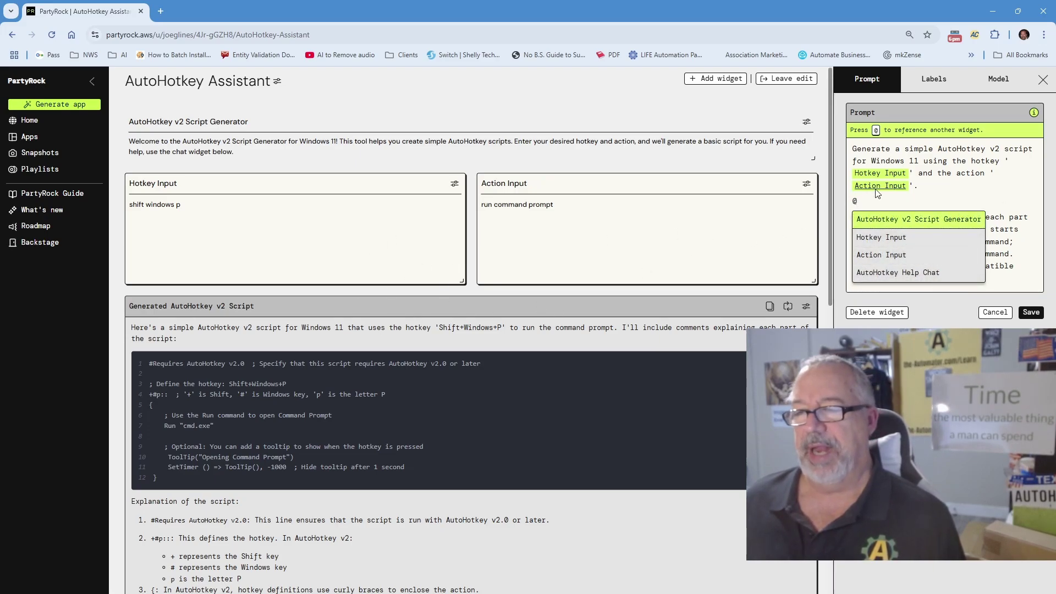
{"action": "key", "text": "BackSpace"}
{"action": "key", "text": "BackSpace"}
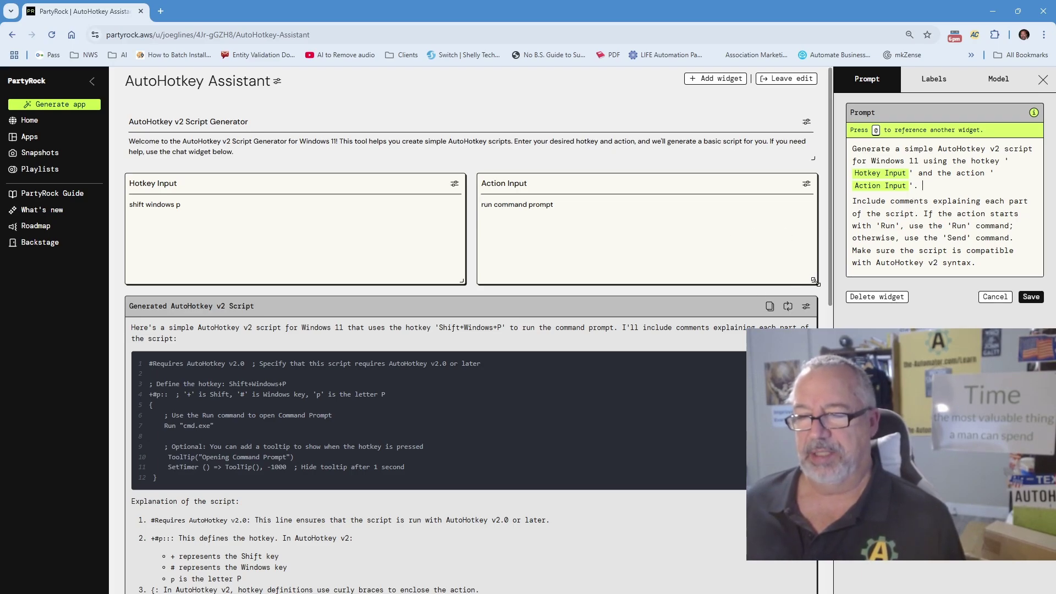
- Reduce the heights of the Action Input, Hotkey Input and Generated AutoHotkey v2 Script widgets
{"action": "left_click_drag", "start_coordinate": [815, 281], "coordinate": [814, 252]}
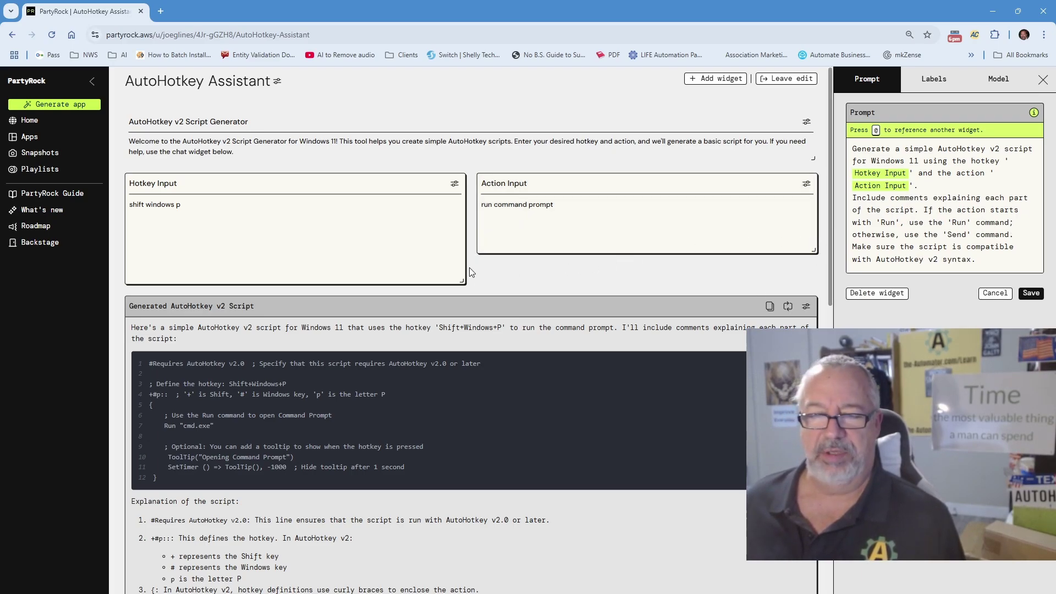
{"action": "left_click_drag", "start_coordinate": [463, 280], "coordinate": [466, 256]}
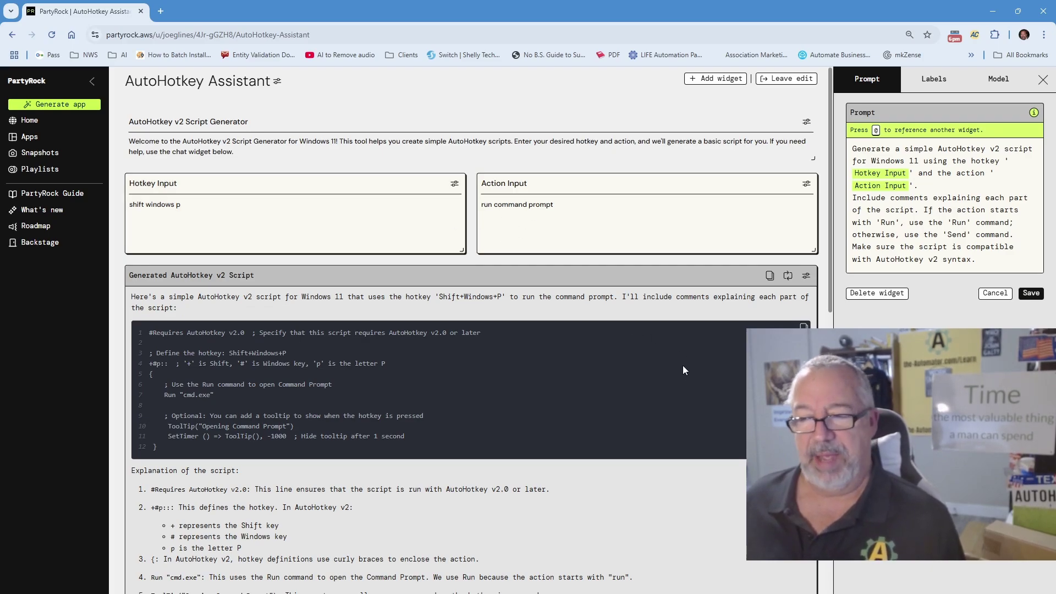
{"action": "scroll", "coordinate": [742, 425], "scroll_direction": "down", "scroll_amount": 2}
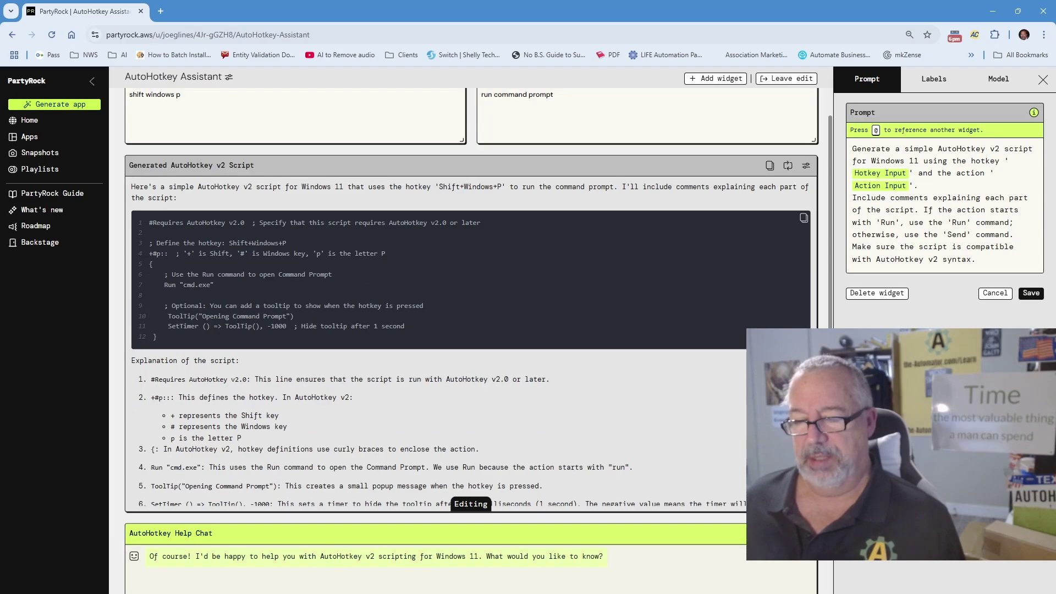
{"action": "left_click_drag", "start_coordinate": [813, 508], "coordinate": [814, 414]}
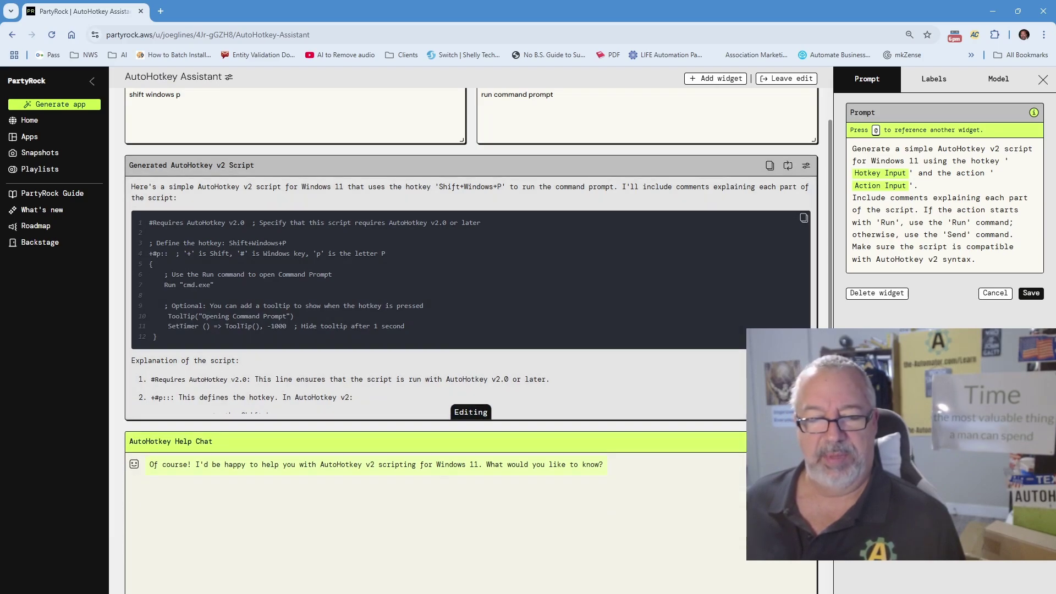
- Reduce the height of the AutoHotkey Help Chat widget to remove its empty space
{"action": "scroll", "coordinate": [703, 483], "scroll_direction": "down", "scroll_amount": 3}
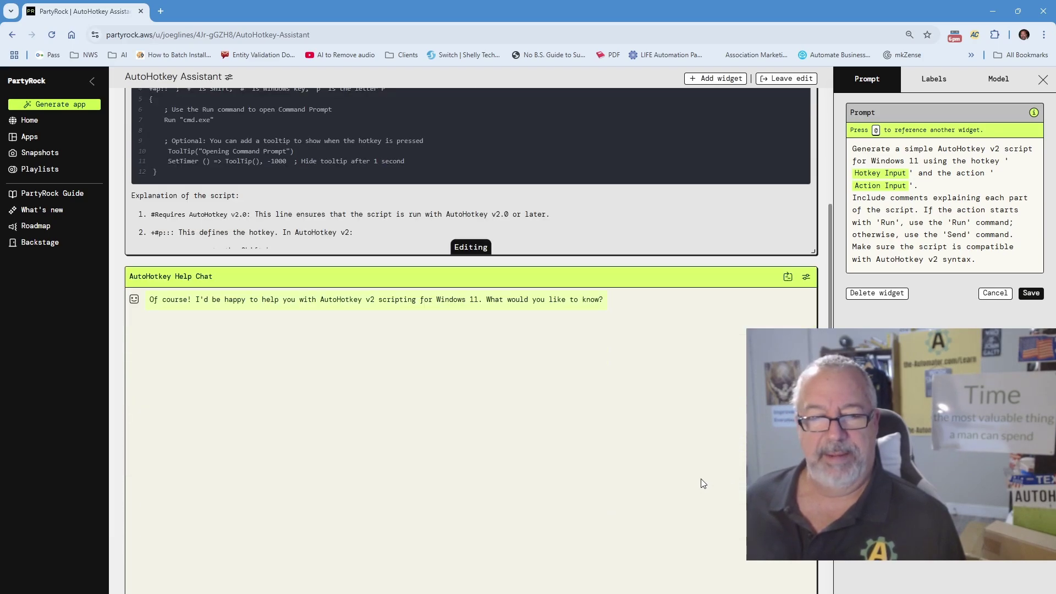
{"action": "scroll", "coordinate": [700, 479], "scroll_direction": "down", "scroll_amount": 1}
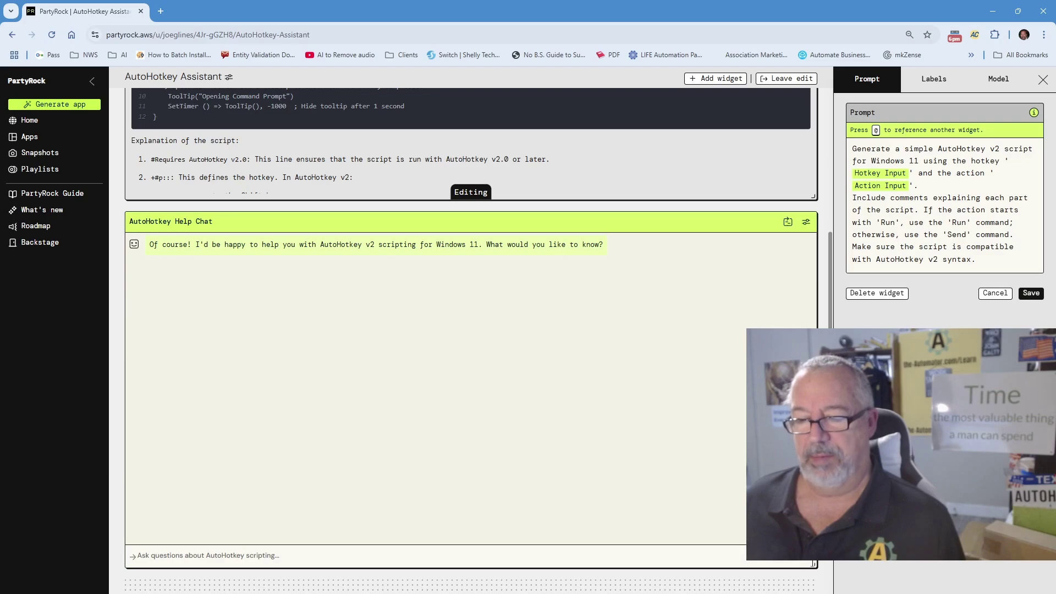
{"action": "left_click_drag", "start_coordinate": [813, 565], "coordinate": [812, 435]}
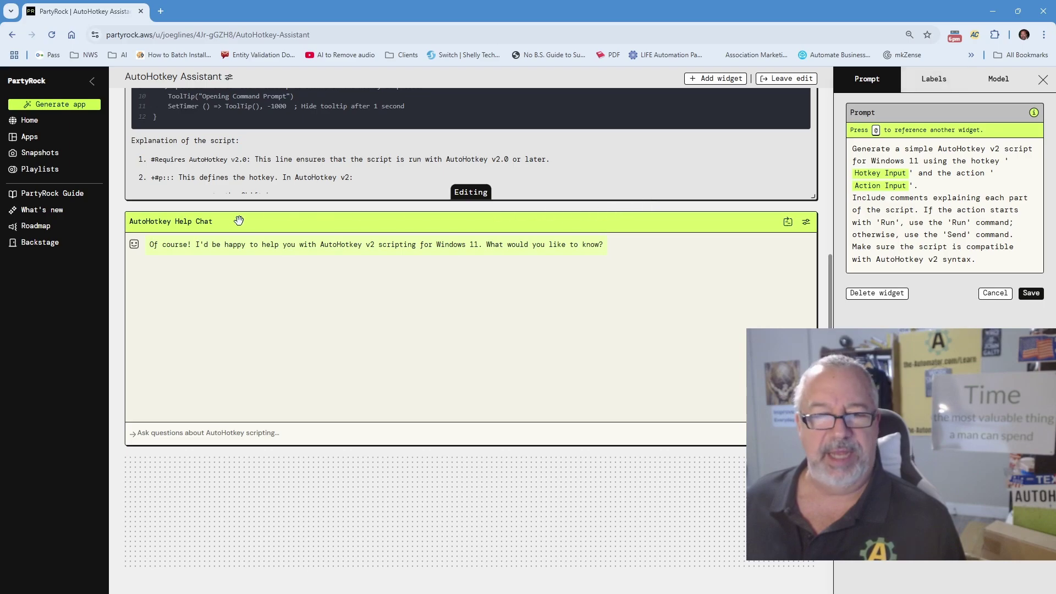
- Check the title label of the Generated AutoHotkey v2 Script widget and save the widget's edited settings
{"action": "scroll", "coordinate": [374, 302], "scroll_direction": "up", "scroll_amount": 1}
{"action": "scroll", "coordinate": [380, 302], "scroll_direction": "up", "scroll_amount": 3}
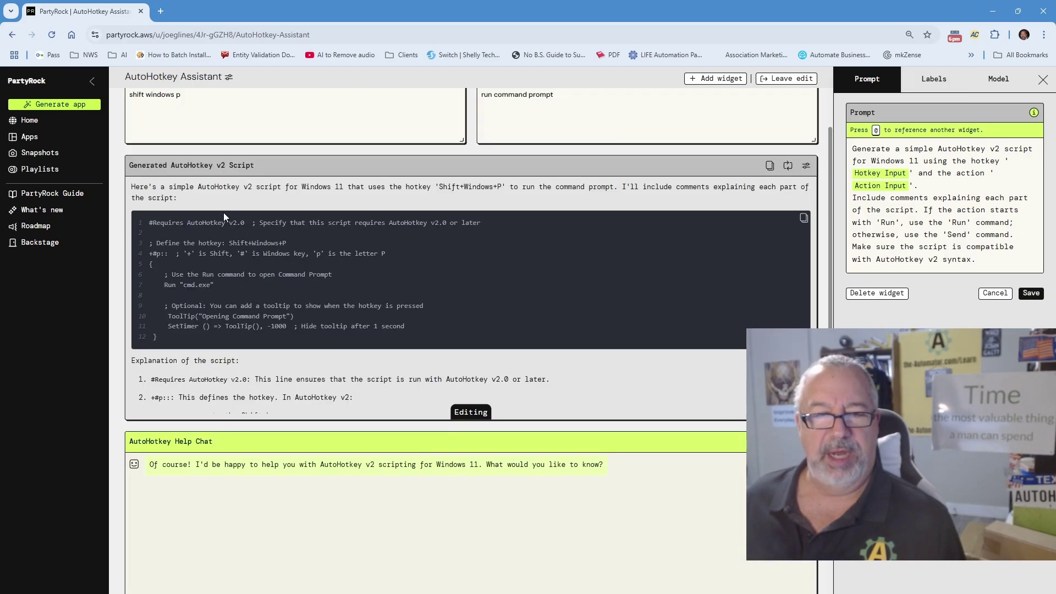
{"action": "scroll", "coordinate": [395, 287], "scroll_direction": "up", "scroll_amount": 2}
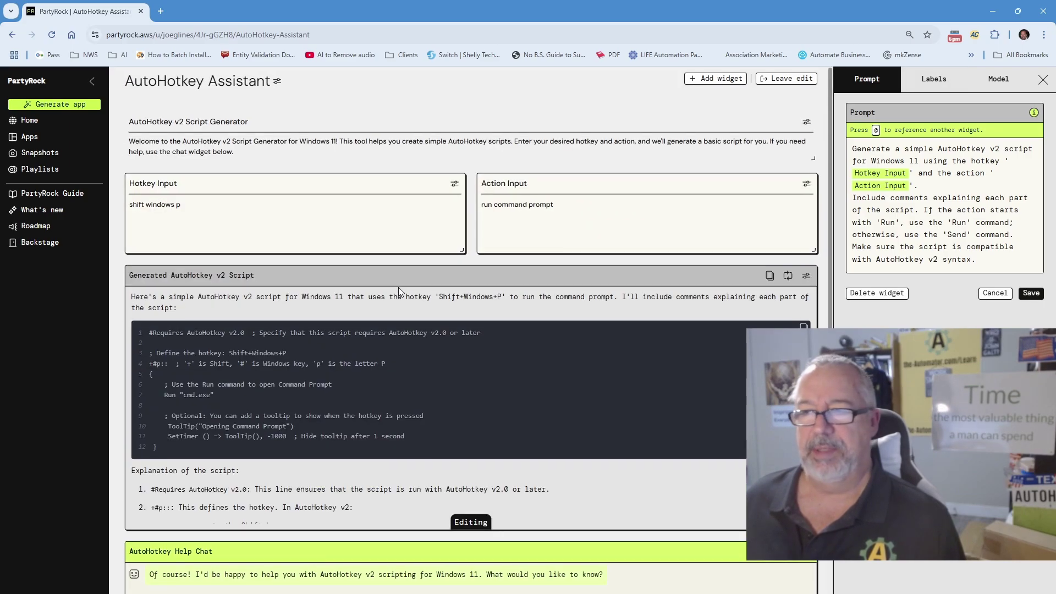
{"action": "left_click", "coordinate": [930, 80]}
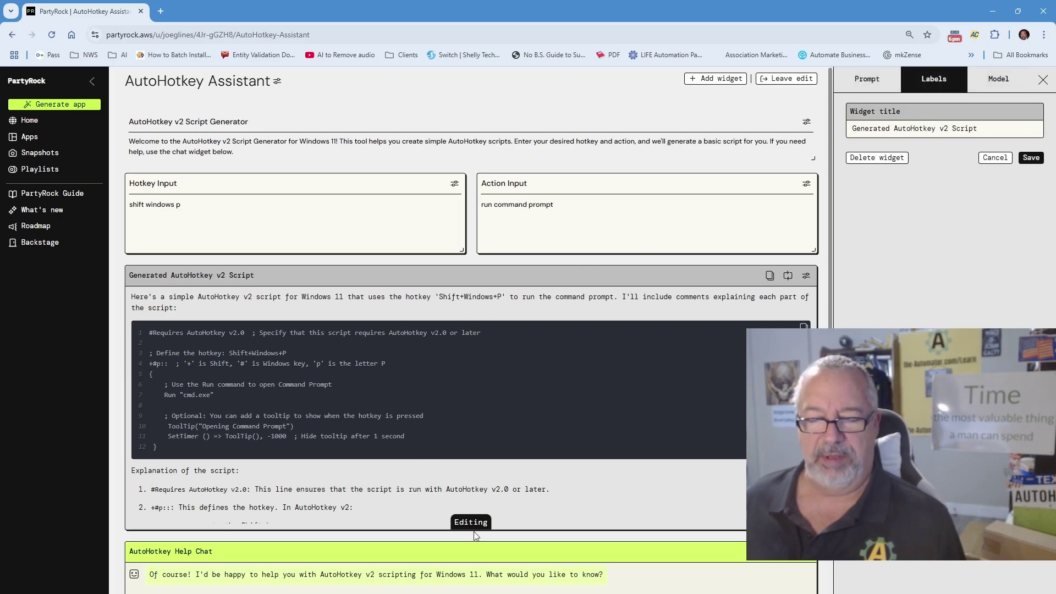
{"action": "left_click", "coordinate": [1031, 158]}
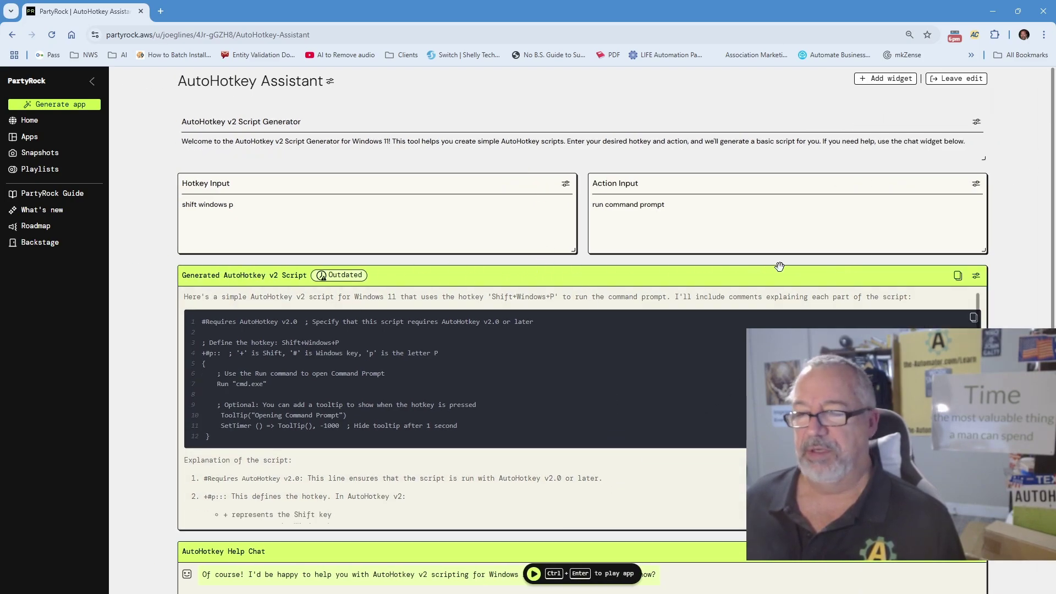
- Examine the Generated AutoHotkey v2 Script widget's model choices and credit-usage help, including the linked PartyRock FAQs page, and return to the app
{"action": "left_click", "coordinate": [977, 275]}
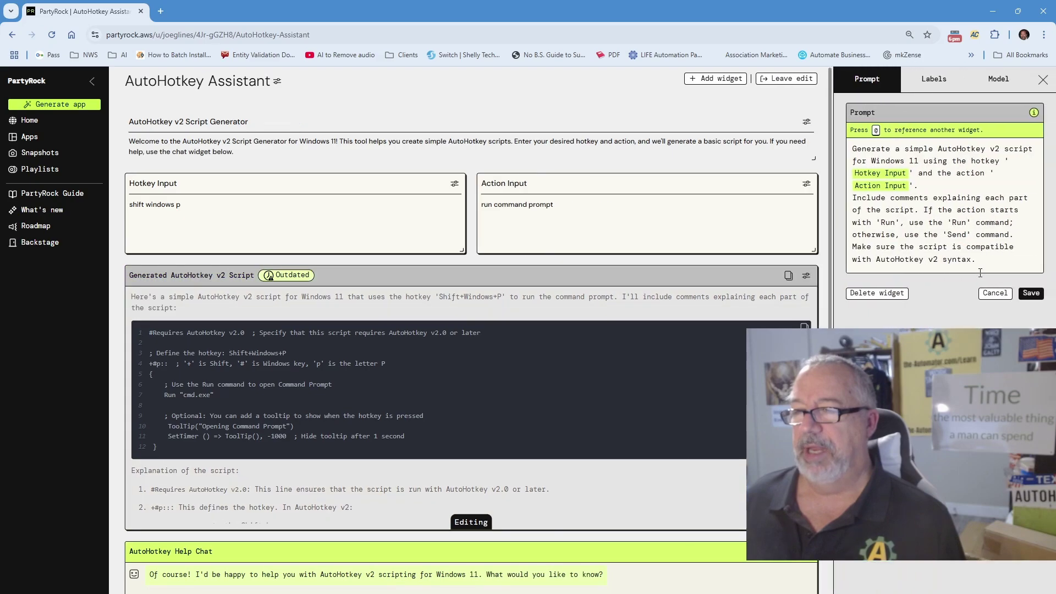
{"action": "left_click", "coordinate": [999, 78]}
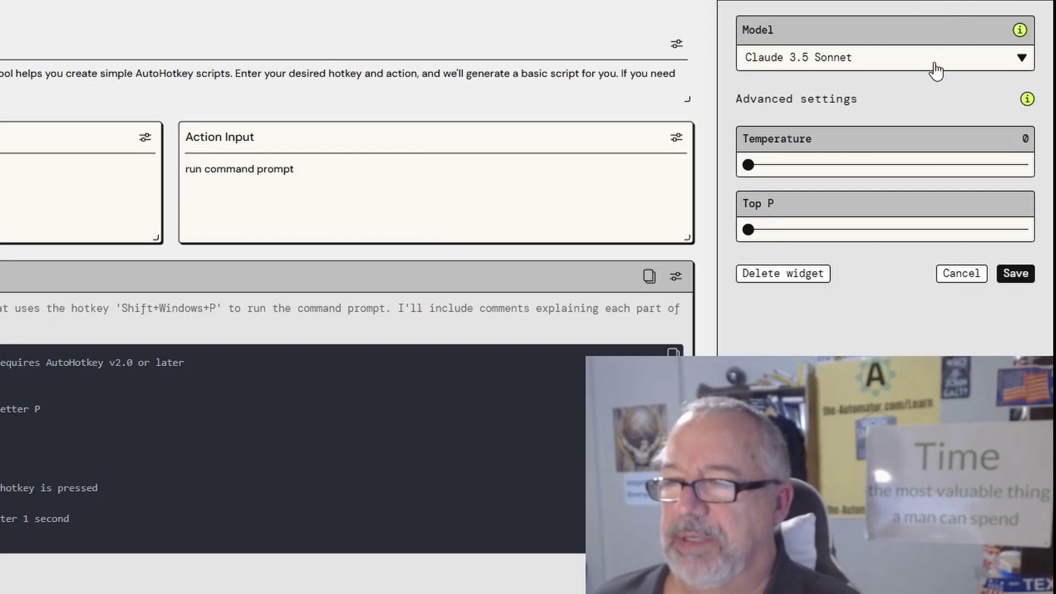
{"action": "left_click", "coordinate": [935, 70]}
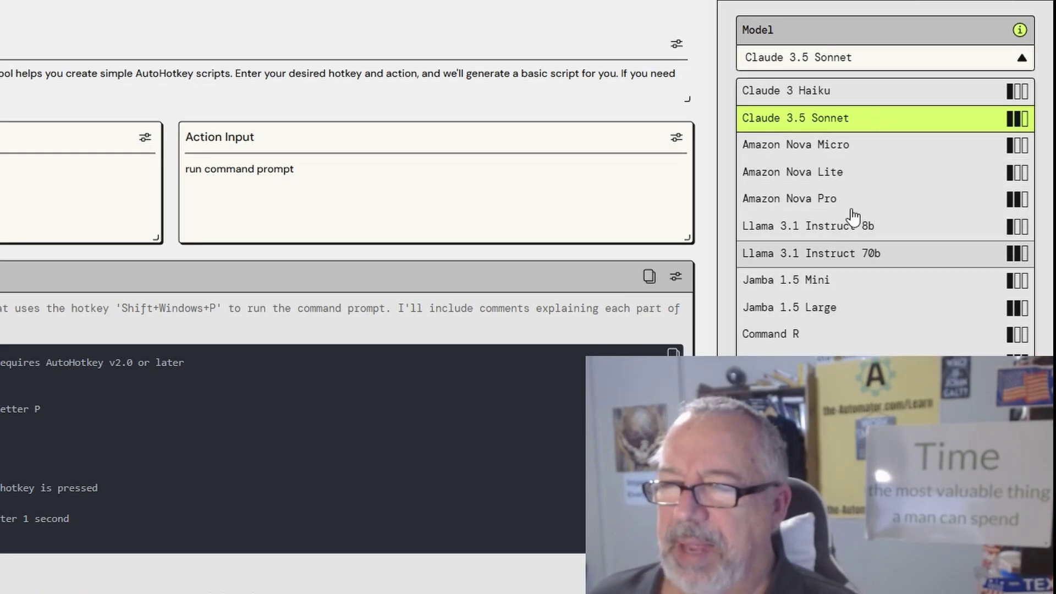
{"action": "left_click", "coordinate": [1020, 32]}
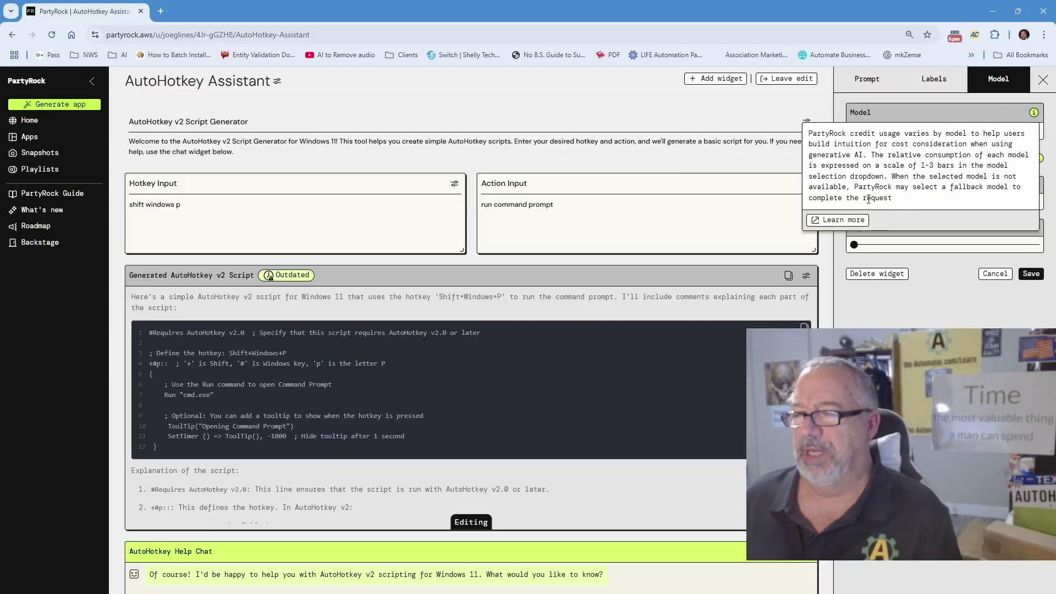
{"action": "left_click", "coordinate": [844, 222]}
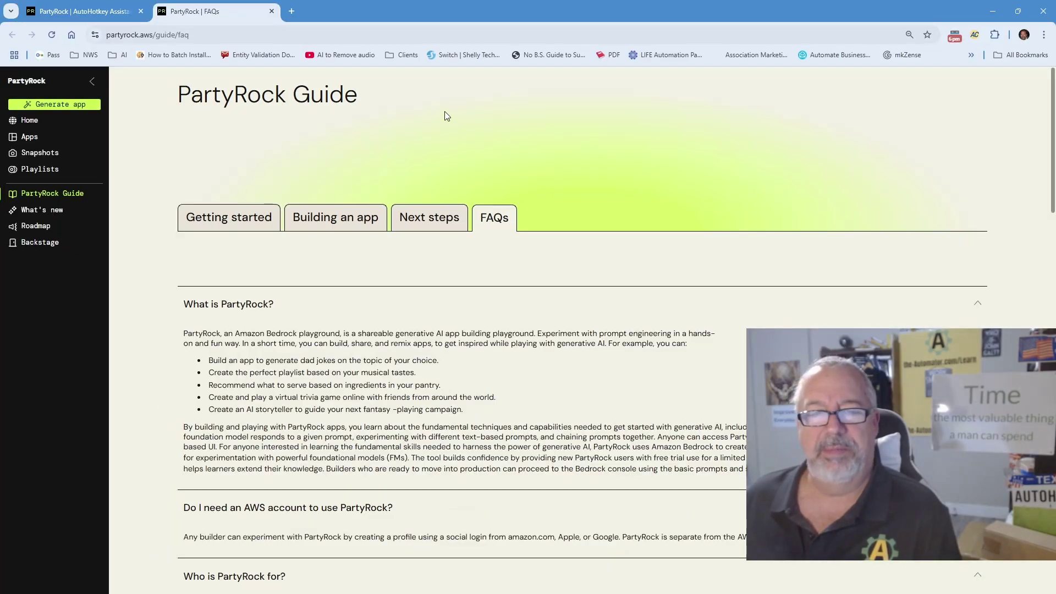
{"action": "left_click", "coordinate": [272, 11]}
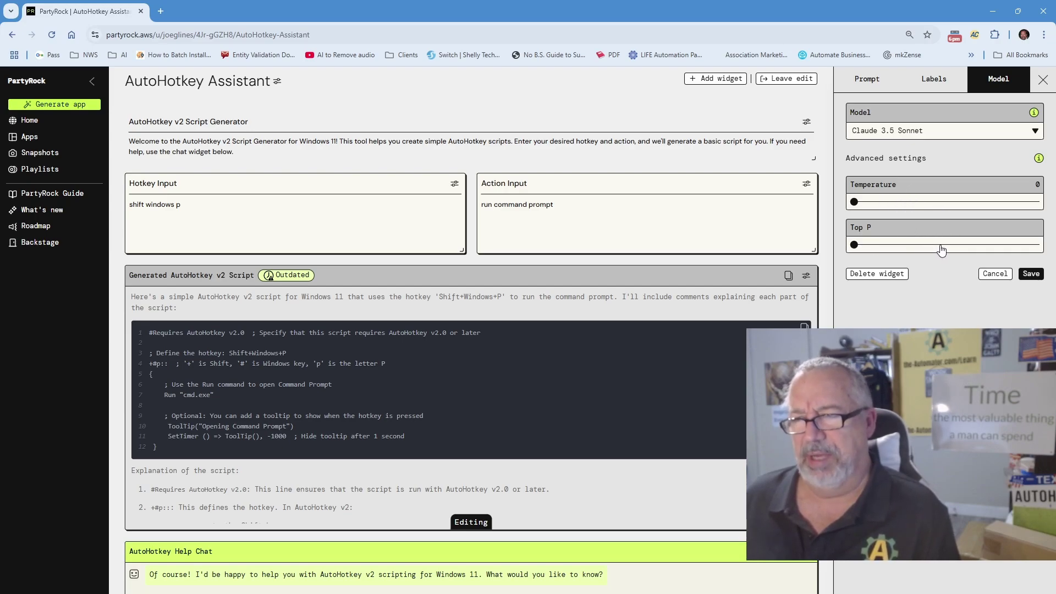
- Review the widget's label, prompt and model settings once more and save them with Claude 3.5 Sonnet as the model
{"action": "left_click", "coordinate": [936, 79]}
{"action": "left_click", "coordinate": [871, 77]}
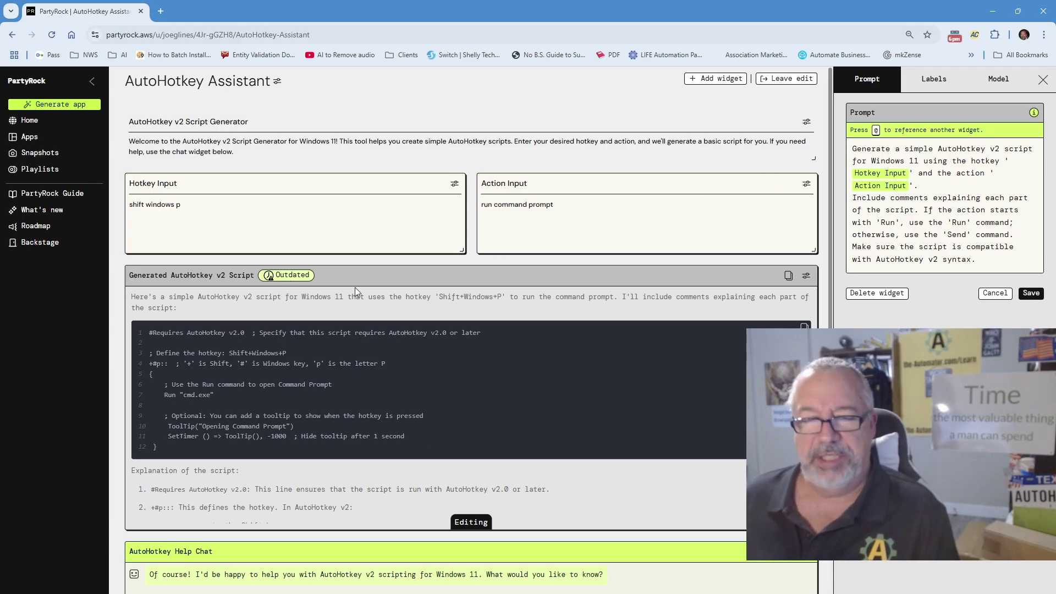
{"action": "left_click", "coordinate": [997, 82]}
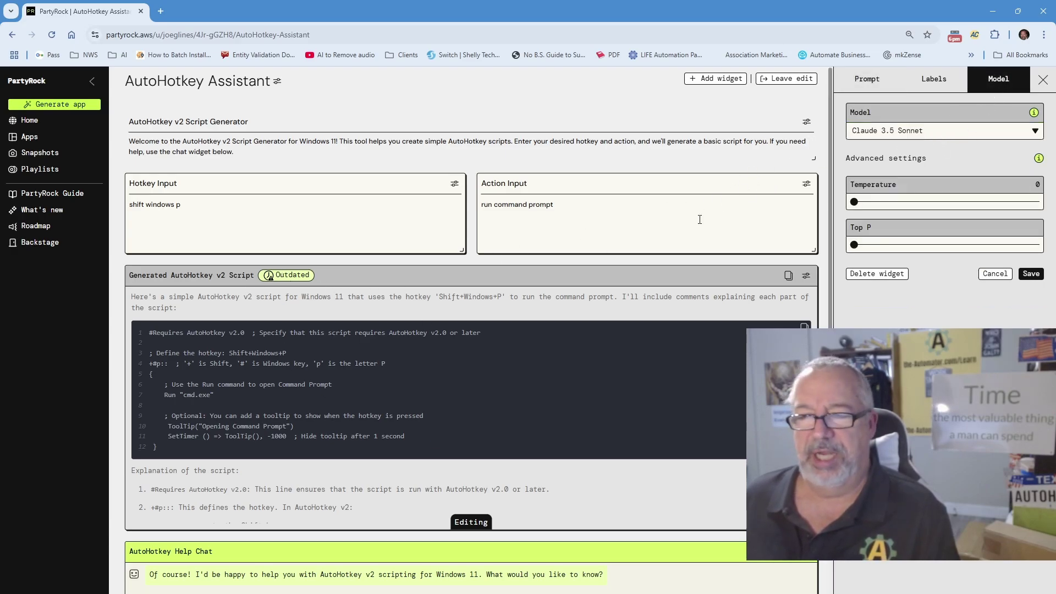
{"action": "left_click", "coordinate": [1031, 273]}
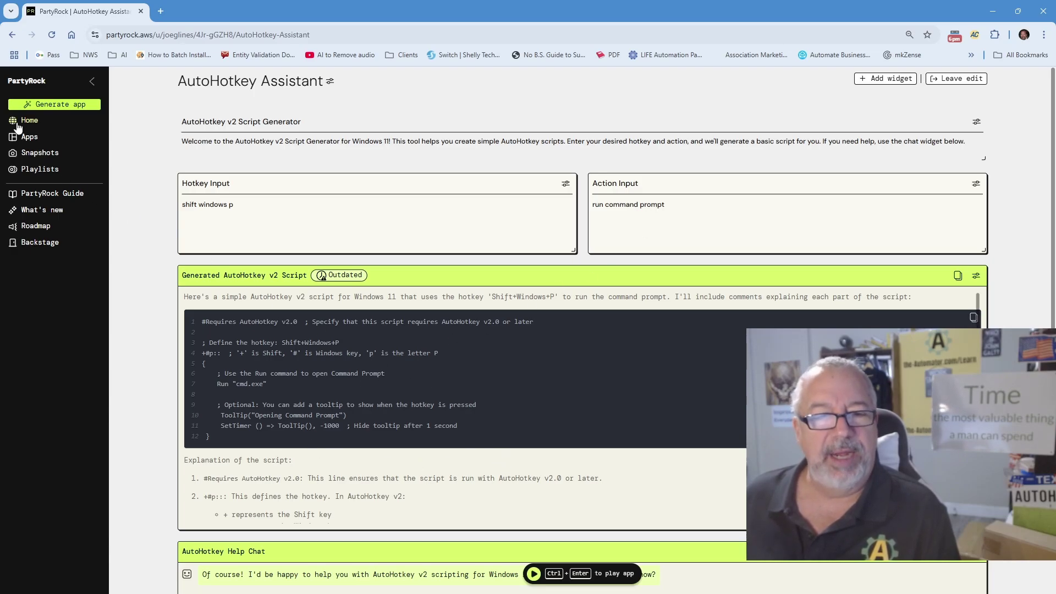
- Open the last AutoHotkey Rufaydium Syntax Generator in the list of own apps and look over its widgets
{"action": "left_click", "coordinate": [29, 137]}
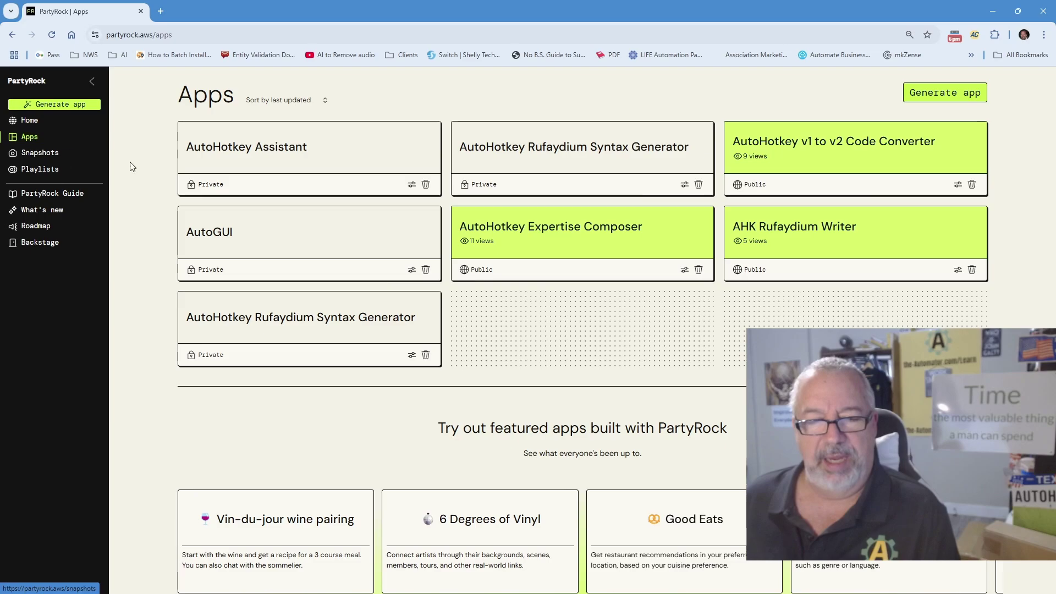
{"action": "left_click", "coordinate": [304, 319]}
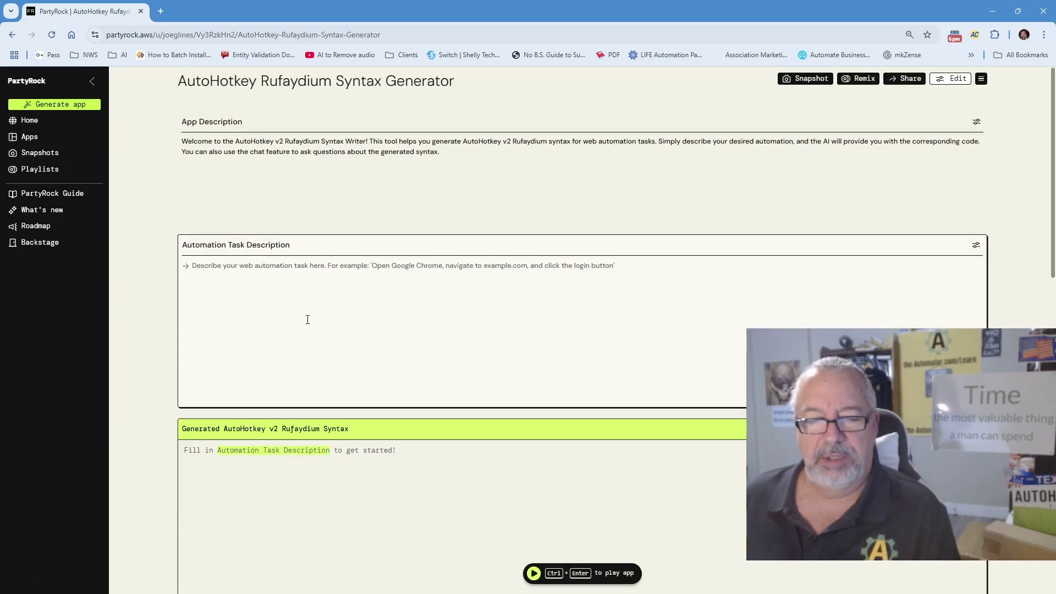
{"action": "scroll", "coordinate": [306, 327], "scroll_direction": "down", "scroll_amount": 8}
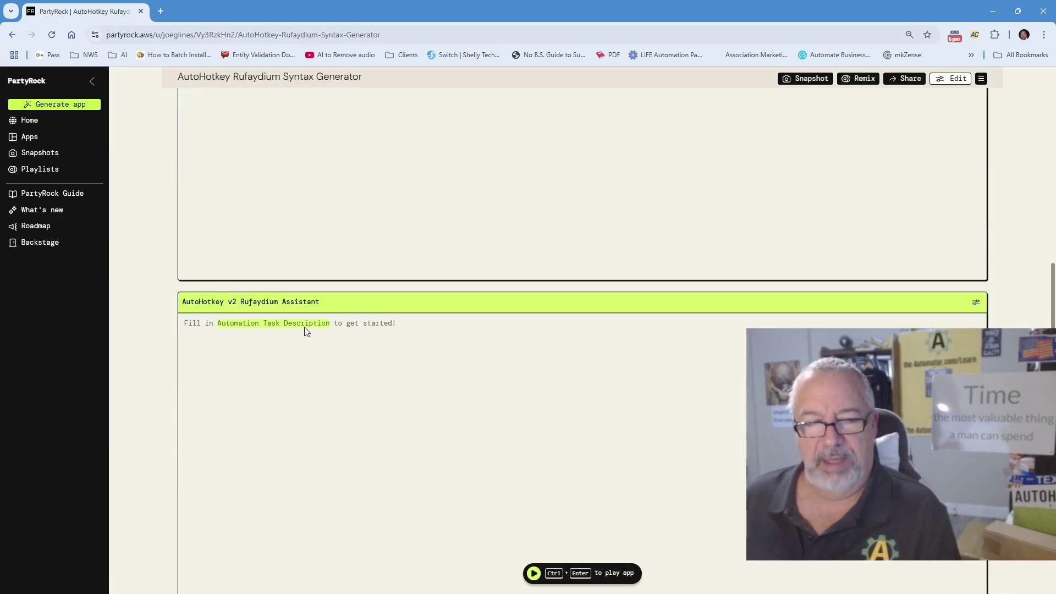
{"action": "scroll", "coordinate": [304, 329], "scroll_direction": "up", "scroll_amount": 10}
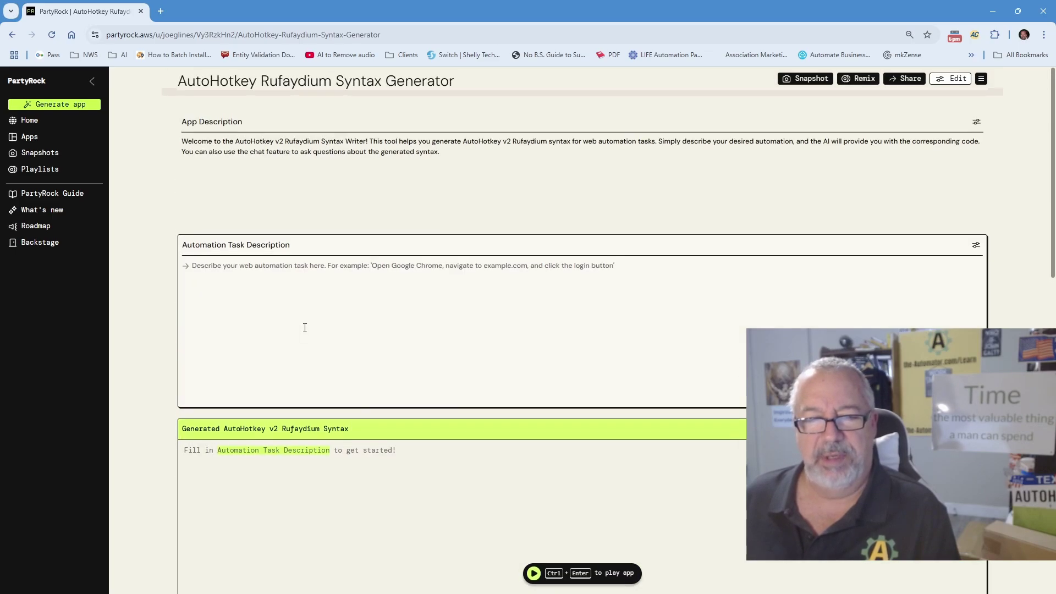
{"action": "left_click", "coordinate": [308, 299]}
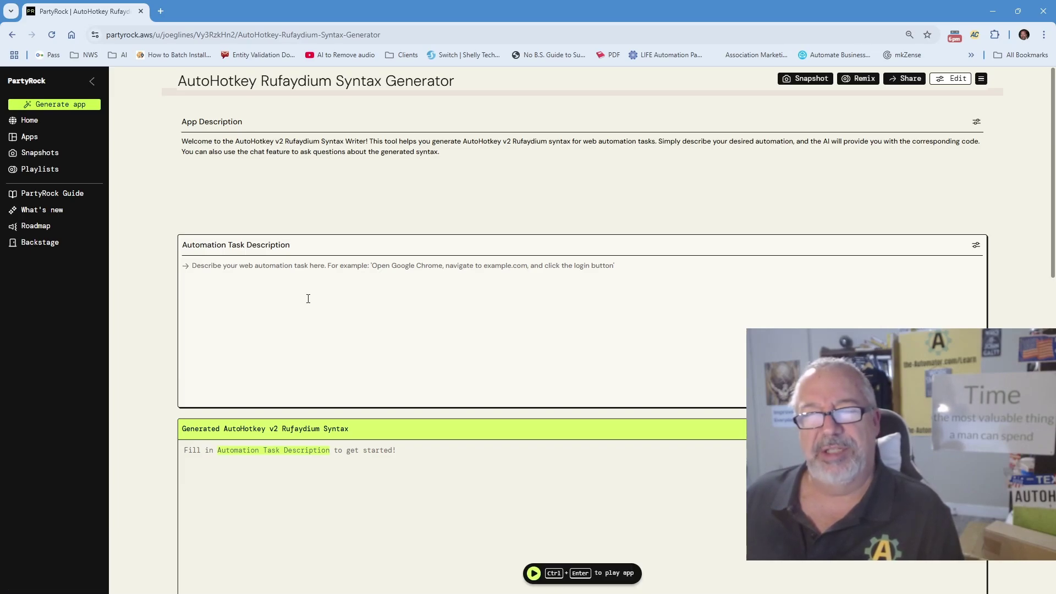